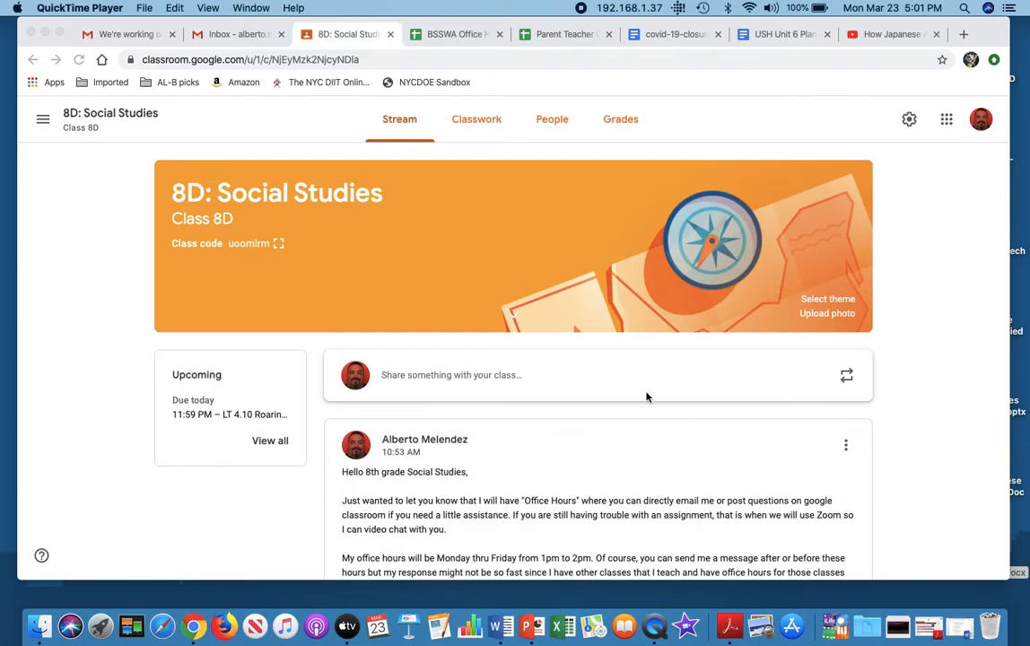
- Switch from the class stream to the minimized Word document LT 4.11 Progressive Era The Roaring Twenties and show its beginning
scroll(642, 340, "down", 1)
scroll(642, 340, "down", 9)
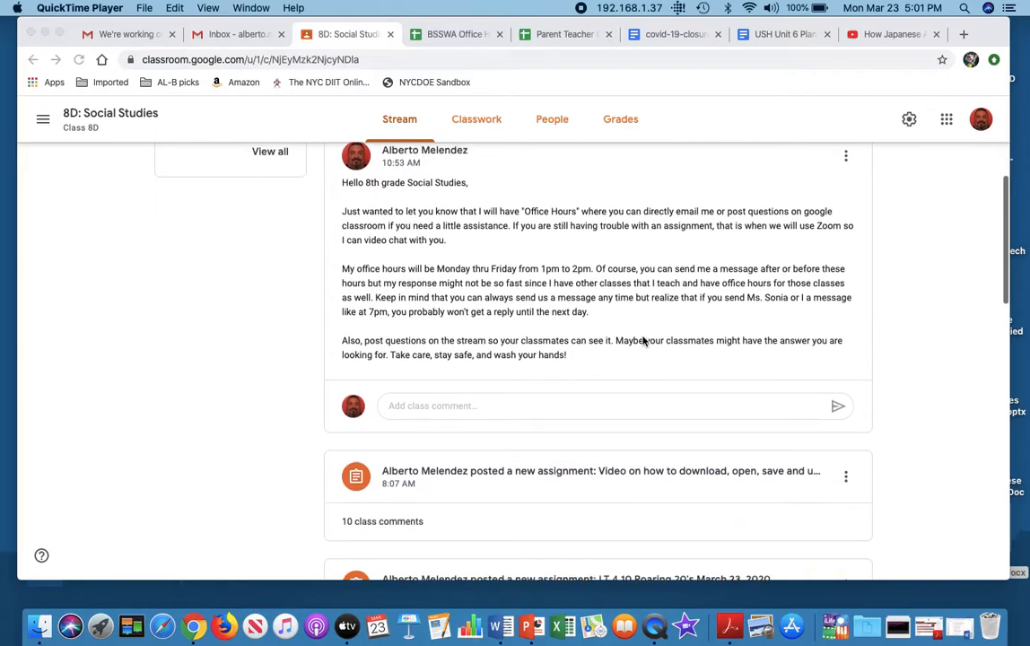
scroll(642, 341, "down", 2)
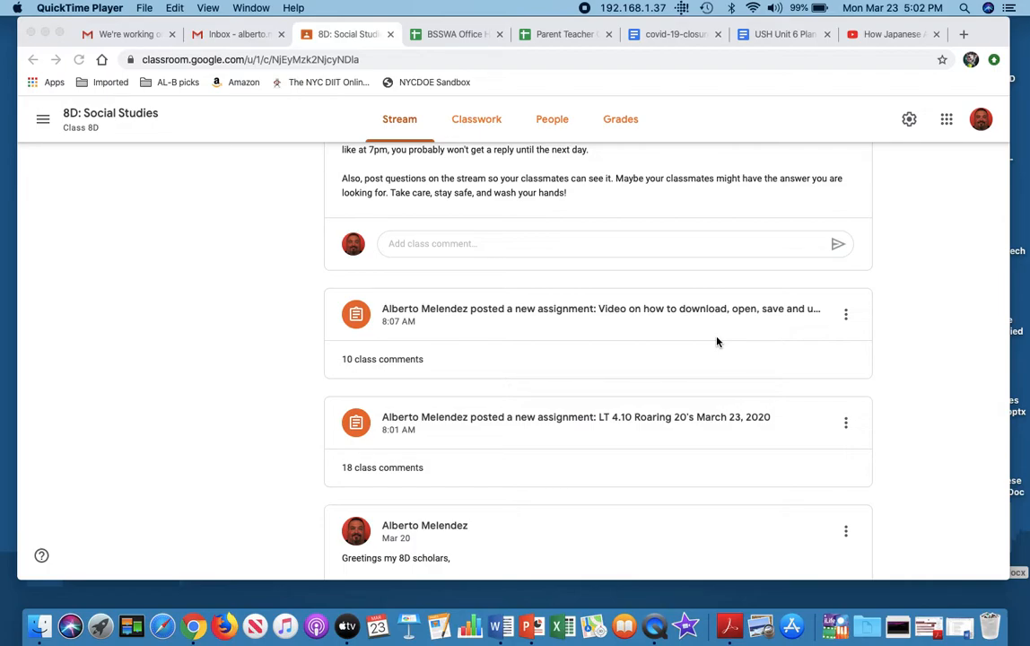
left_click(961, 627)
scroll(596, 345, "up", 5)
scroll(596, 345, "up", 15)
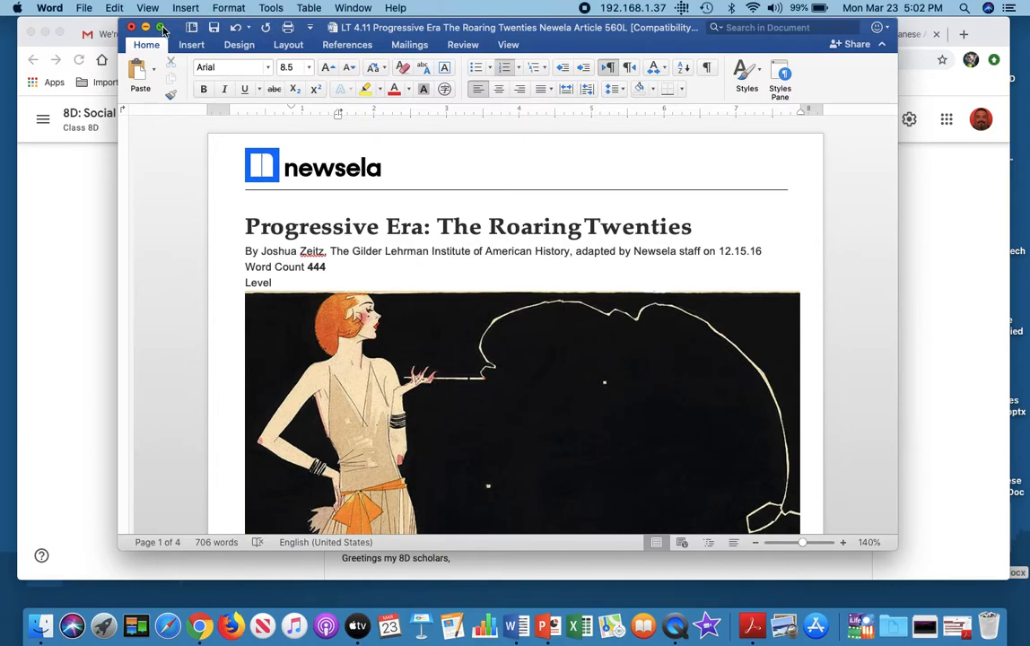
mouse_move(161, 27)
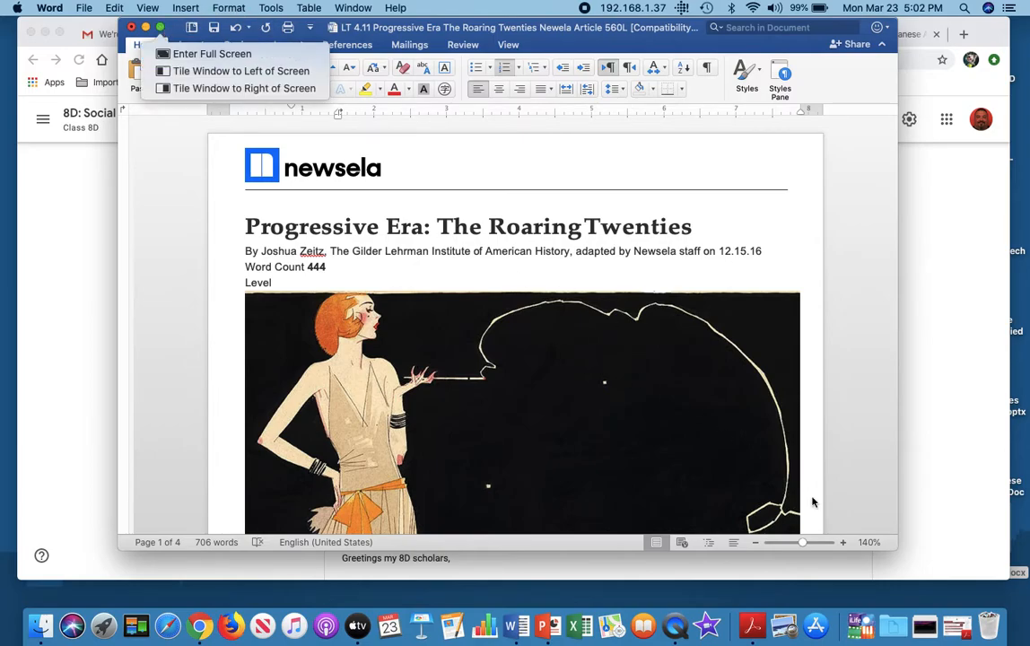
- Set the article's display zoom to 150%
left_click(843, 542)
left_click(843, 542)
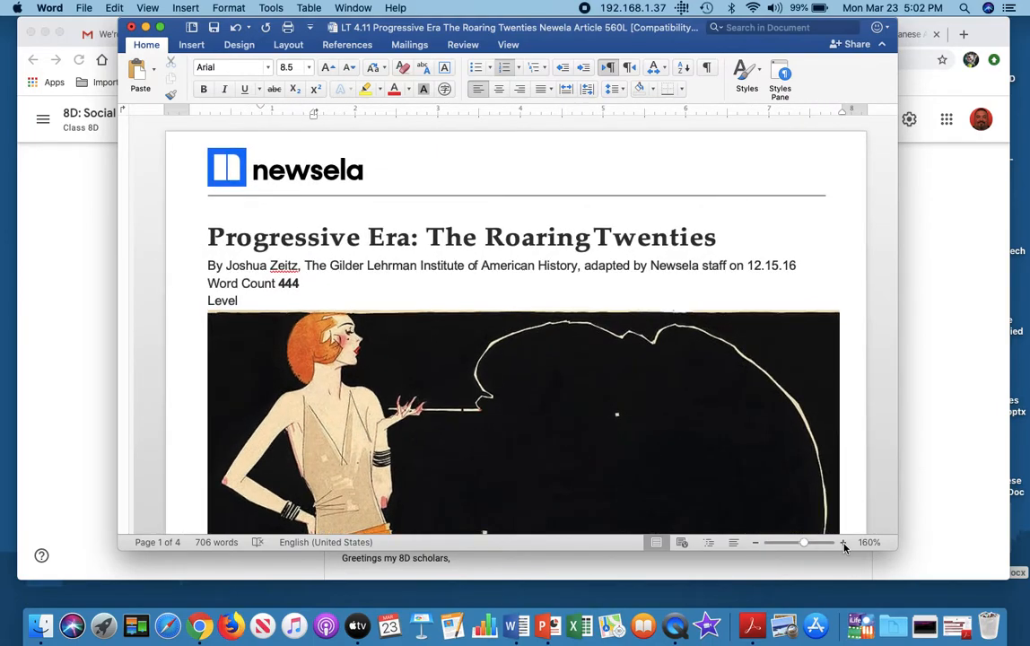
left_click(843, 542)
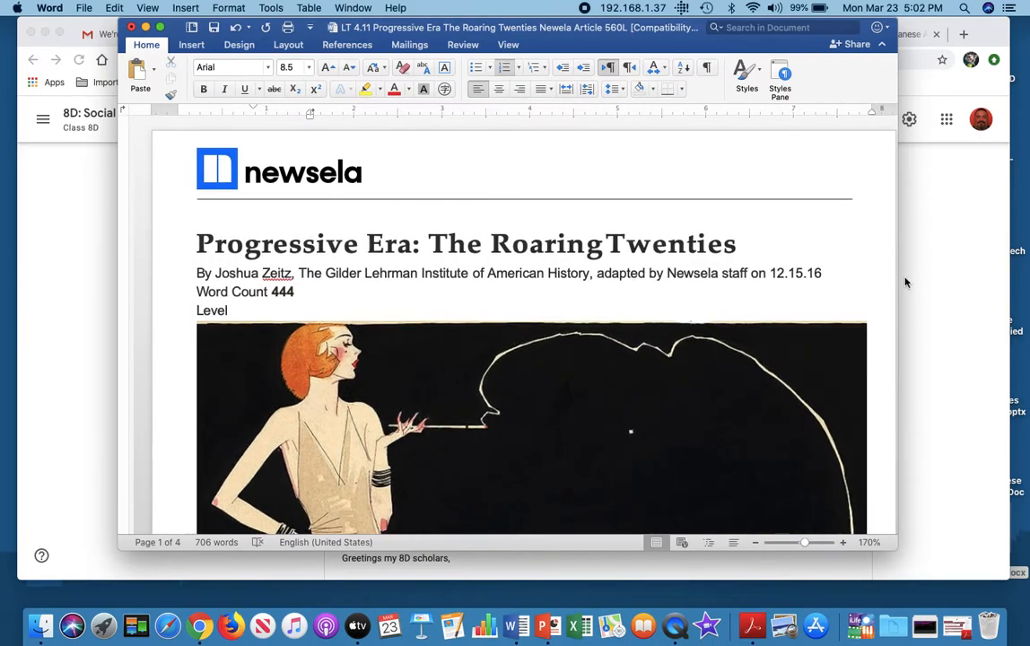
scroll(846, 292, "down", 10)
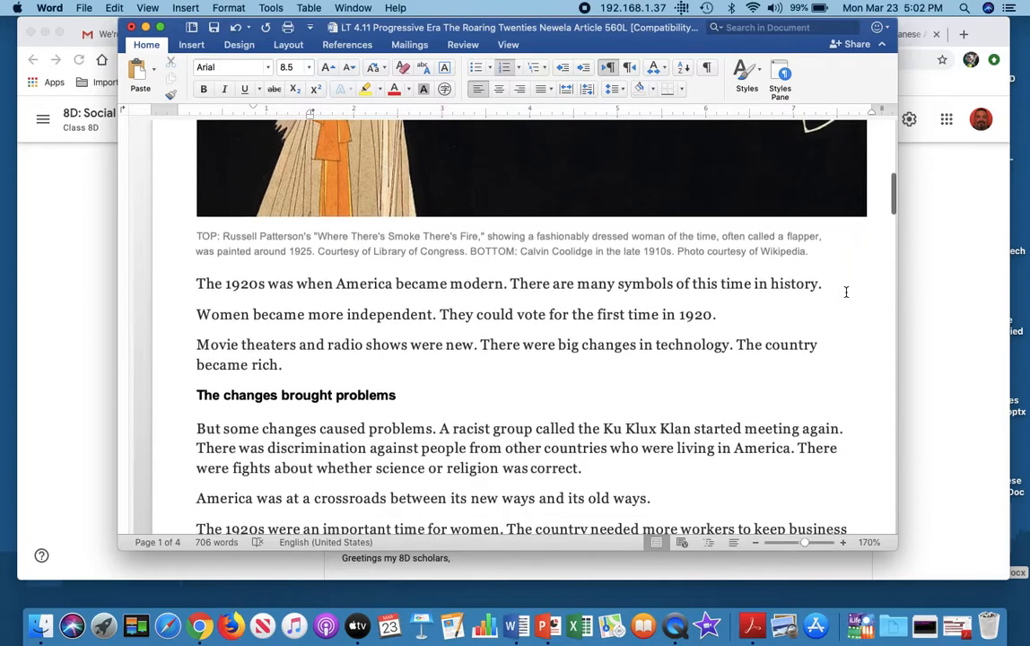
scroll(846, 292, "down", 5)
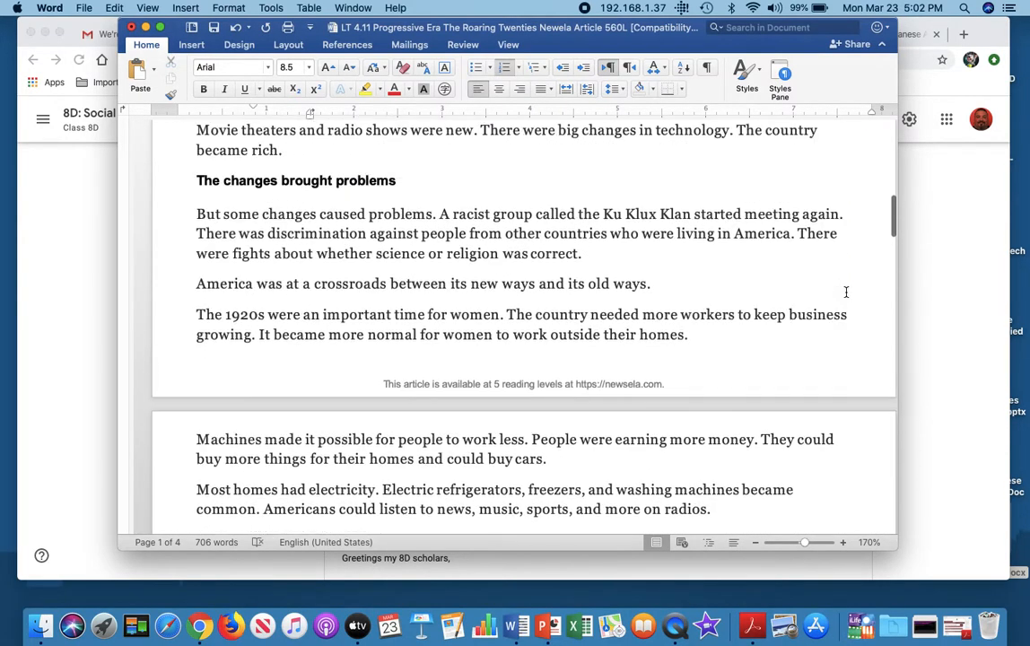
left_click(755, 542)
left_click(755, 543)
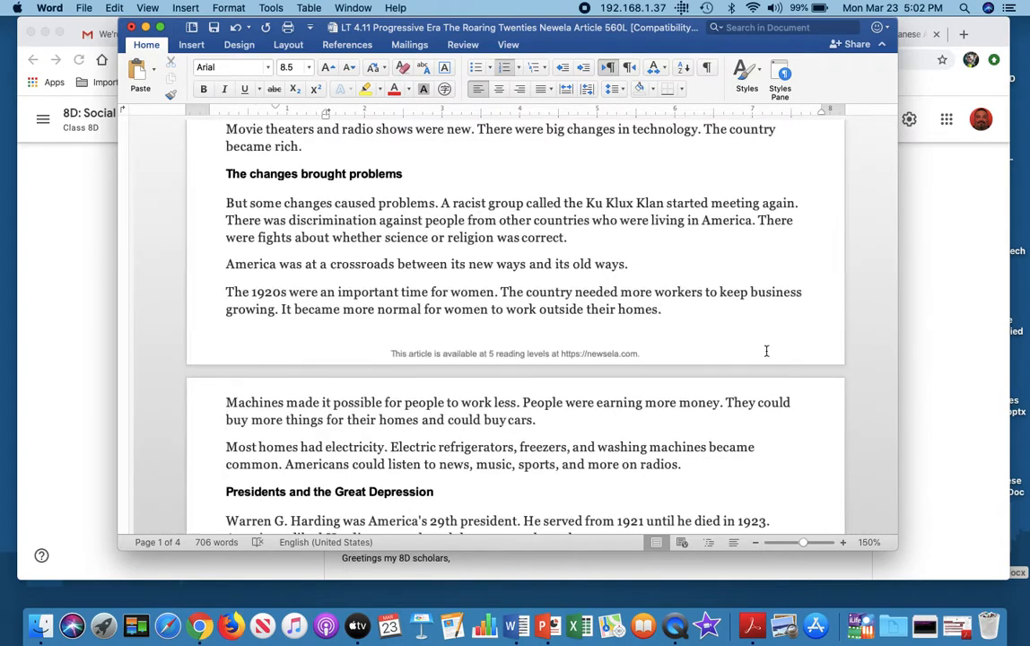
- Look through the Roaring Twenties article and the multiple-choice quiz questions at its end
scroll(769, 340, "up", 2)
scroll(767, 341, "up", 5)
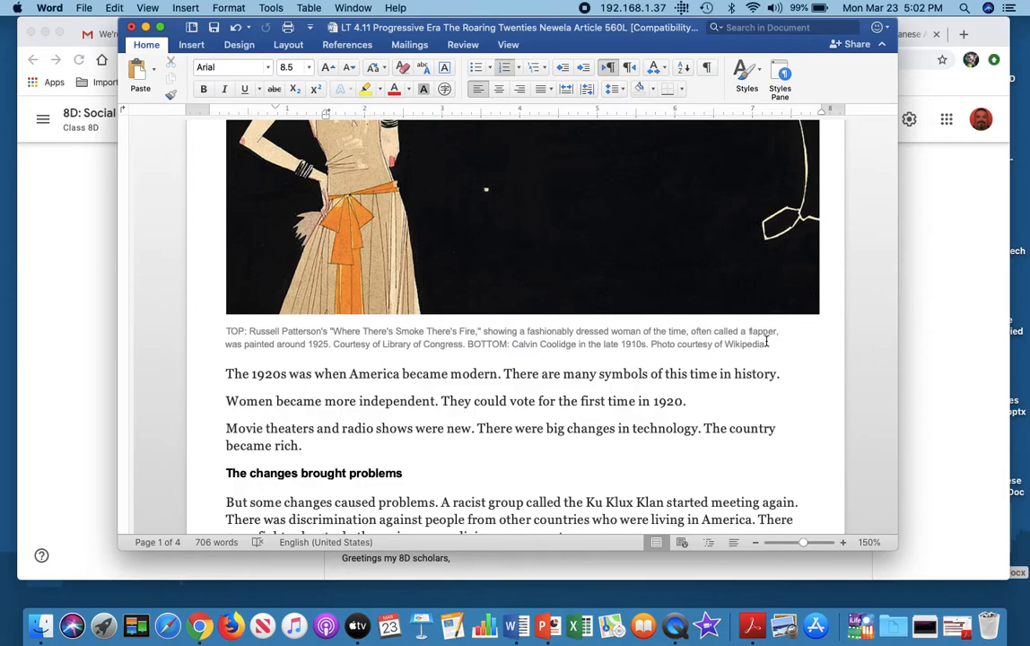
scroll(765, 341, "up", 5)
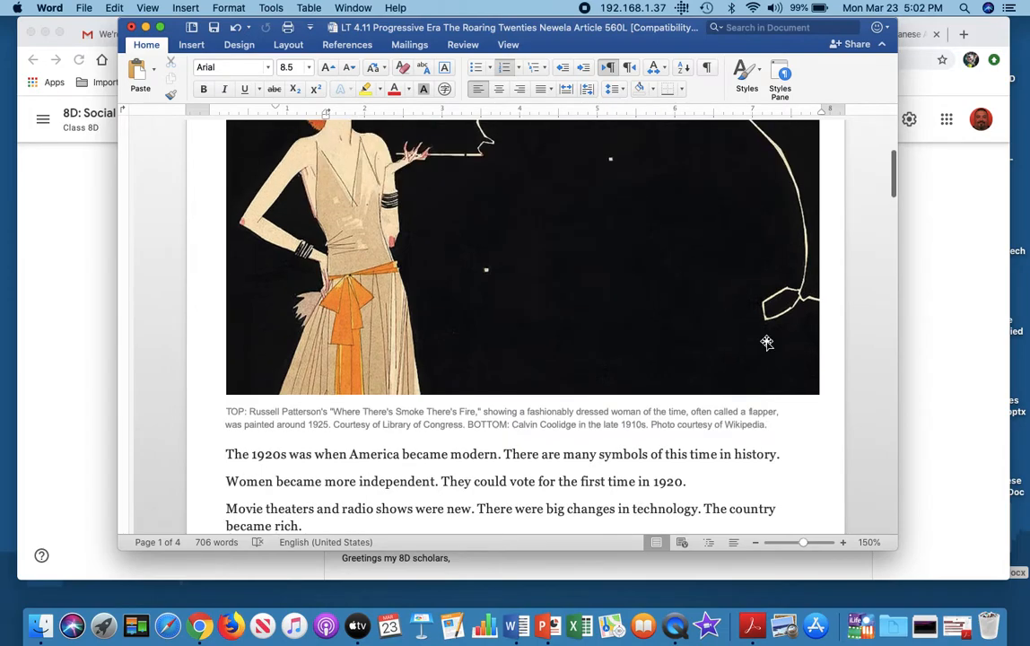
scroll(766, 342, "down", 3)
scroll(766, 341, "down", 8)
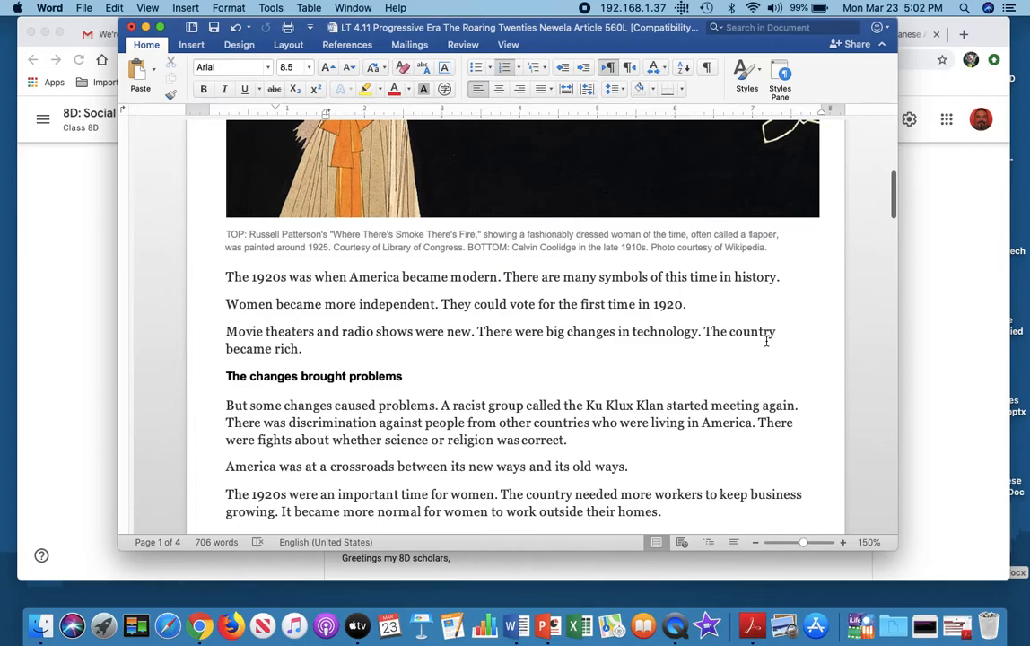
scroll(766, 342, "up", 4)
scroll(766, 342, "down", 10)
scroll(766, 341, "down", 15)
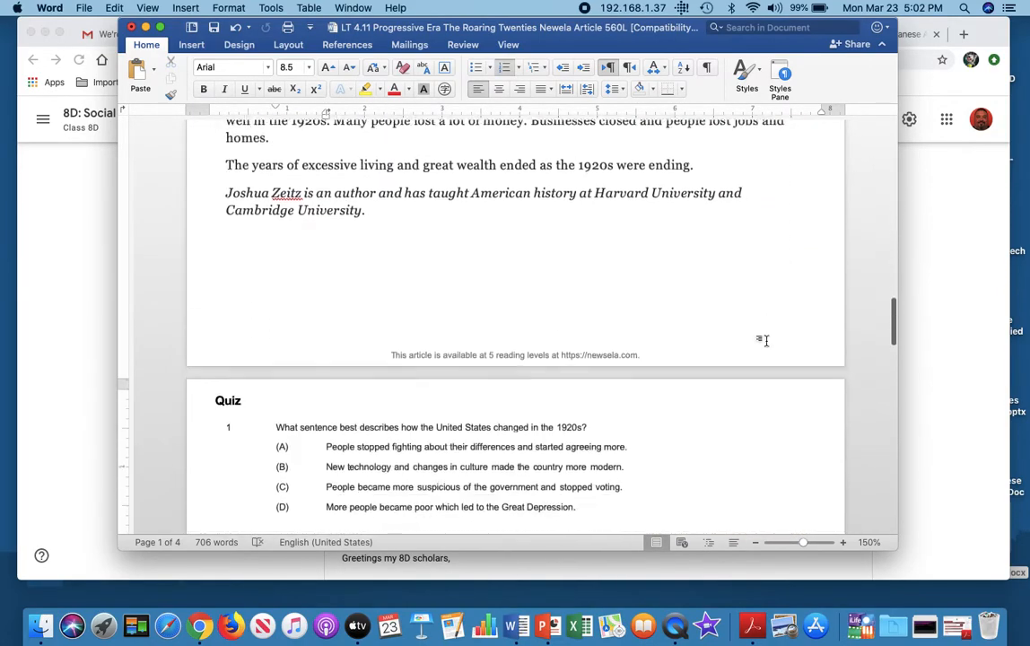
scroll(766, 341, "down", 2)
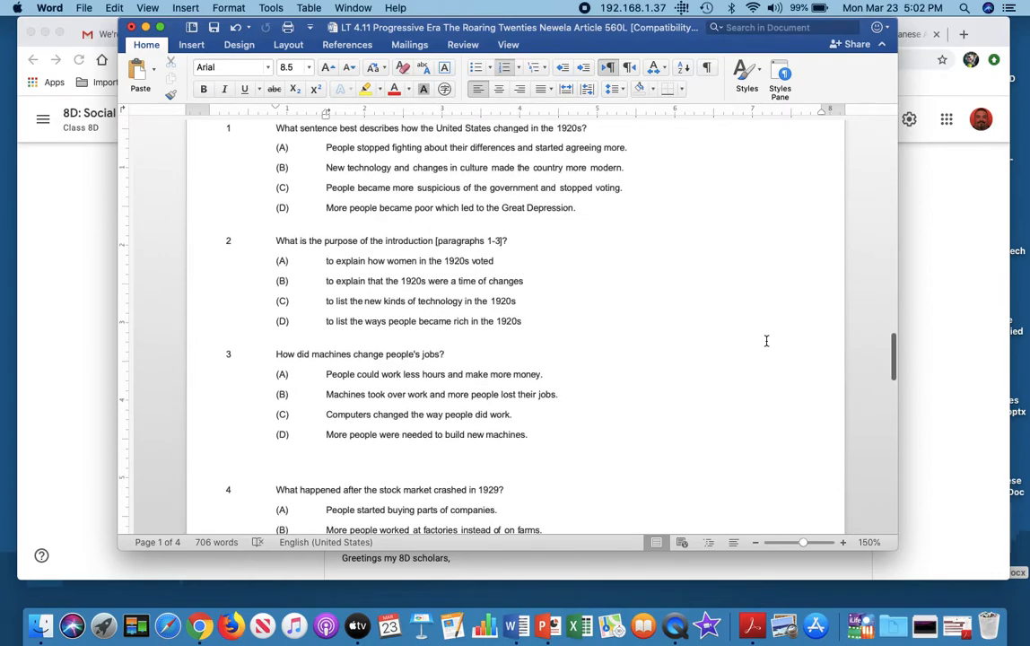
scroll(766, 341, "up", 1)
scroll(766, 341, "down", 4)
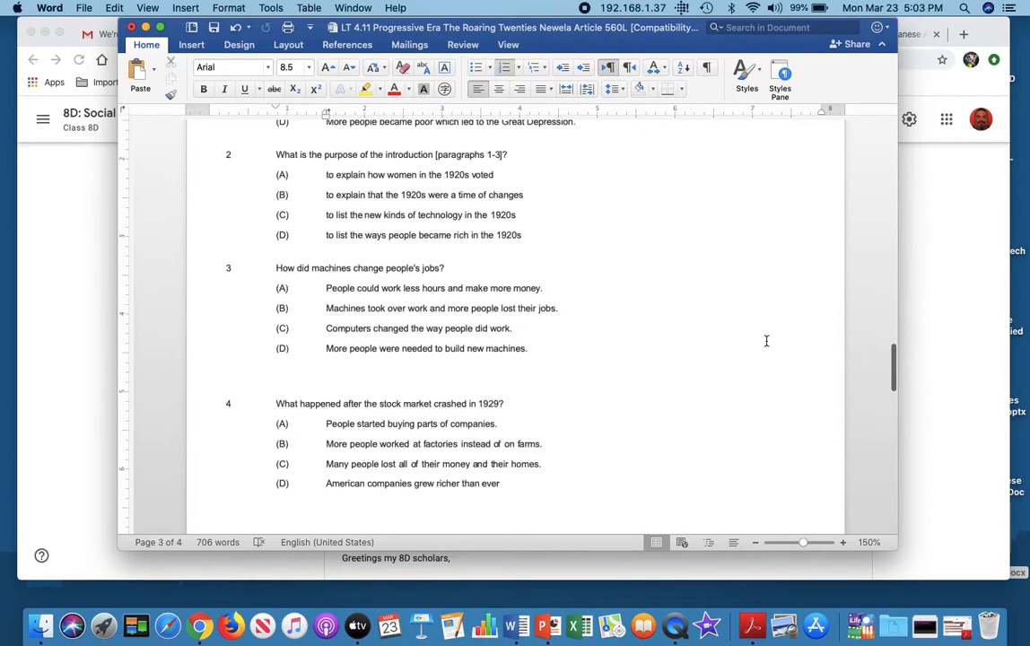
scroll(766, 341, "up", 3)
scroll(766, 341, "up", 3)
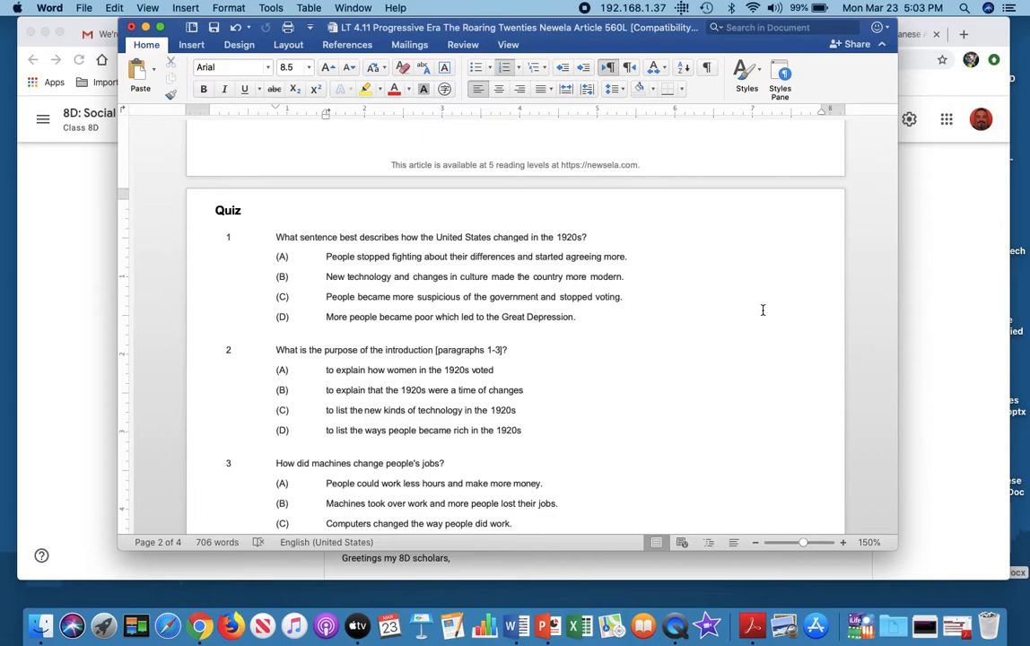
scroll(762, 310, "up", 1)
scroll(762, 309, "down", 3)
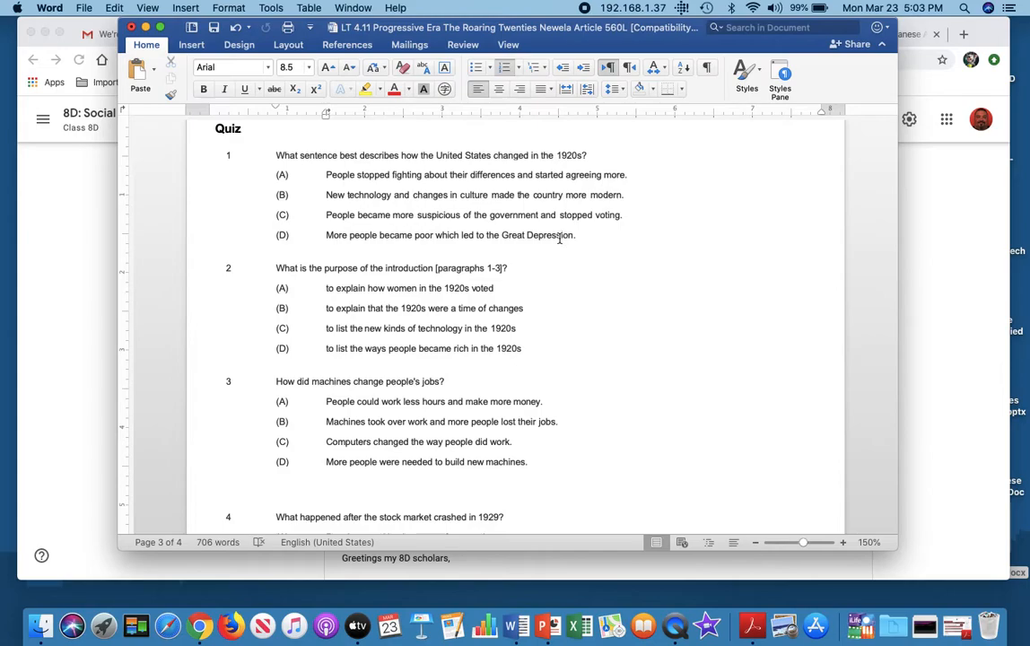
- Highlight answer (D) of quiz question 1, about more people becoming poor, in yellow
left_click_drag(325, 235, 600, 238)
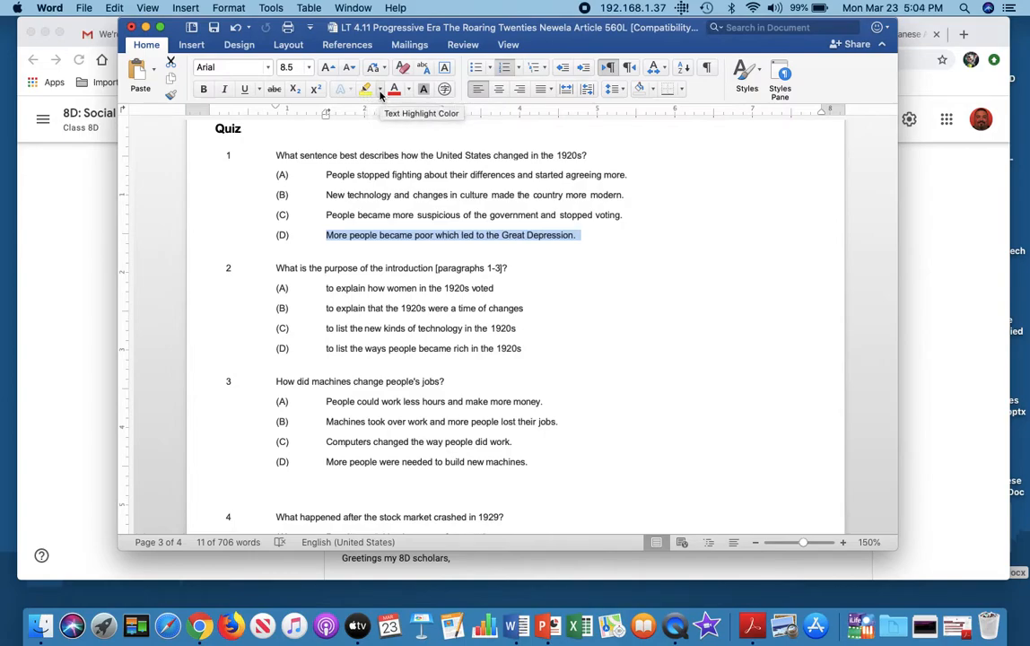
left_click(380, 93)
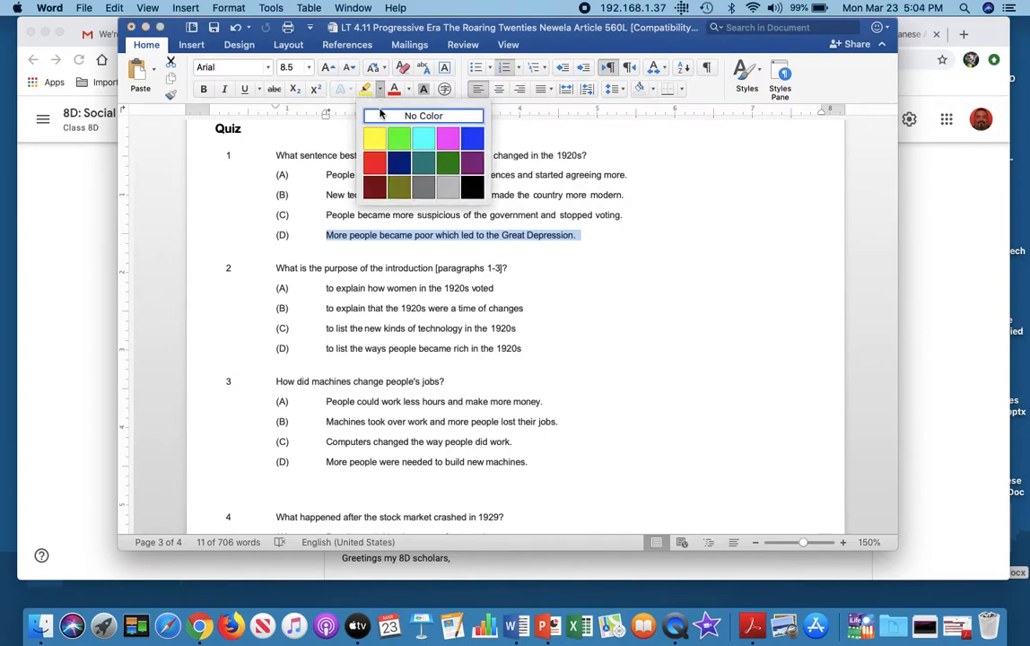
left_click(375, 137)
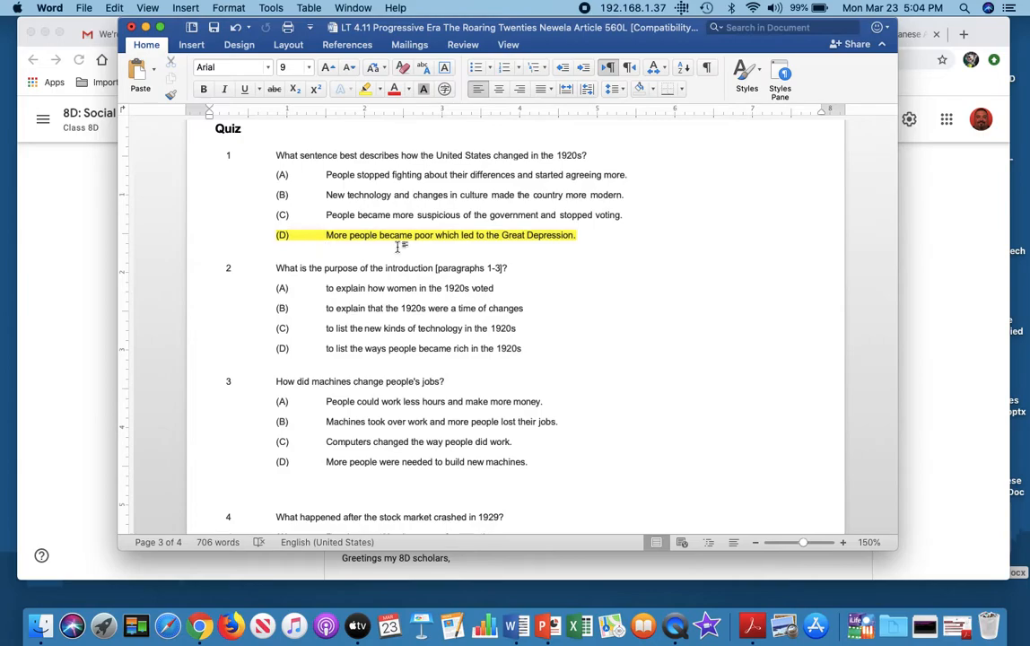
- Highlight answer (C) of quiz question 2, about new kinds of technology, in yellow
scroll(496, 246, "down", 2)
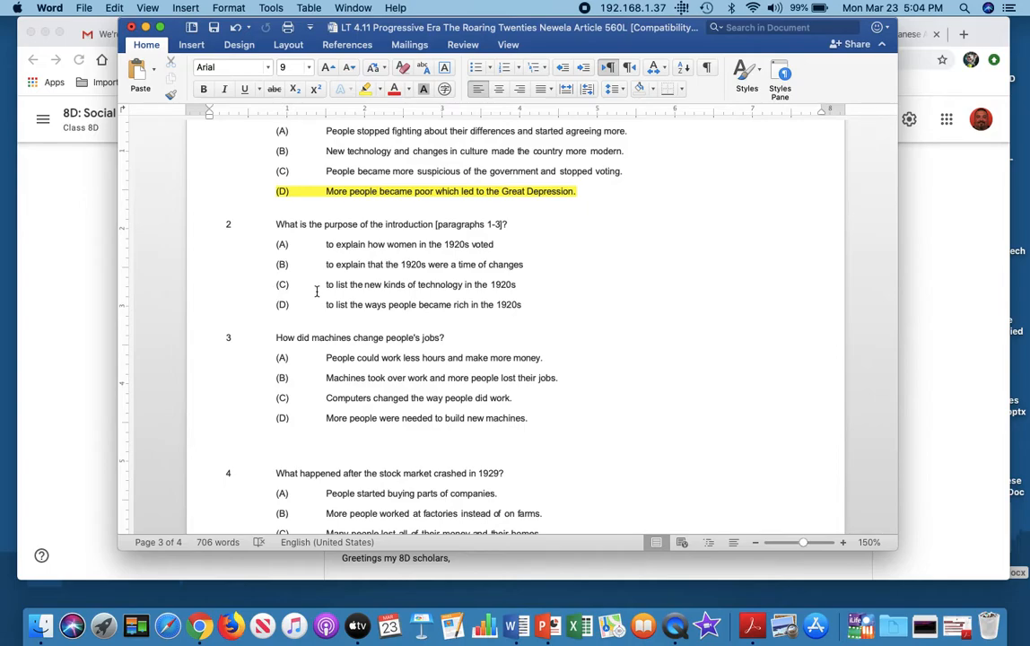
left_click_drag(325, 284, 543, 291)
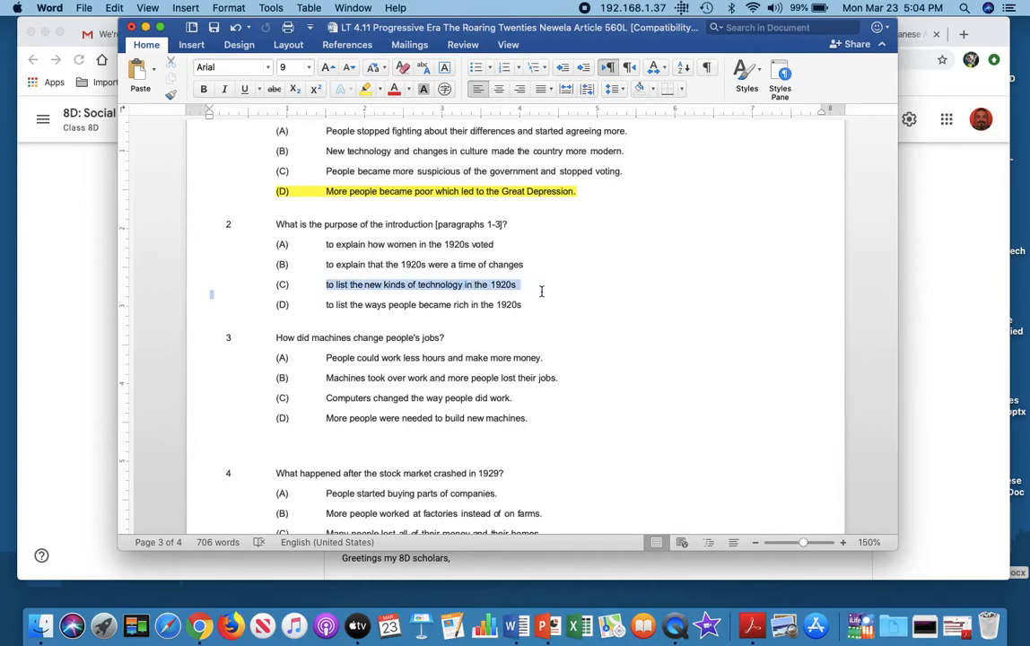
left_click(365, 89)
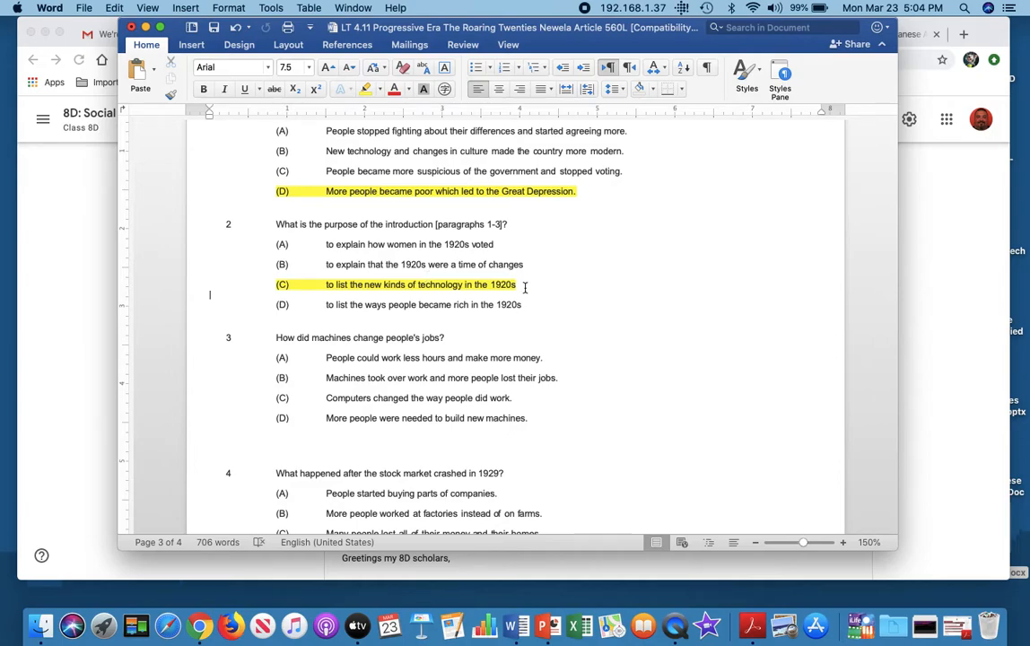
- Remove the highlight from answer (C) of quiz question 2
left_click_drag(530, 286, 267, 287)
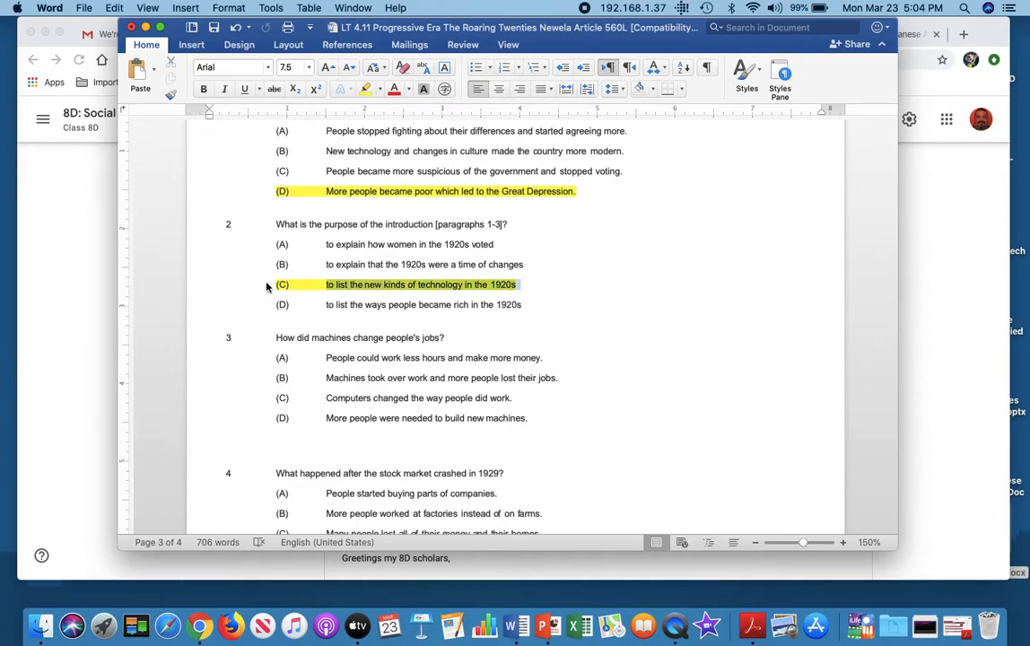
left_click(379, 89)
left_click(407, 116)
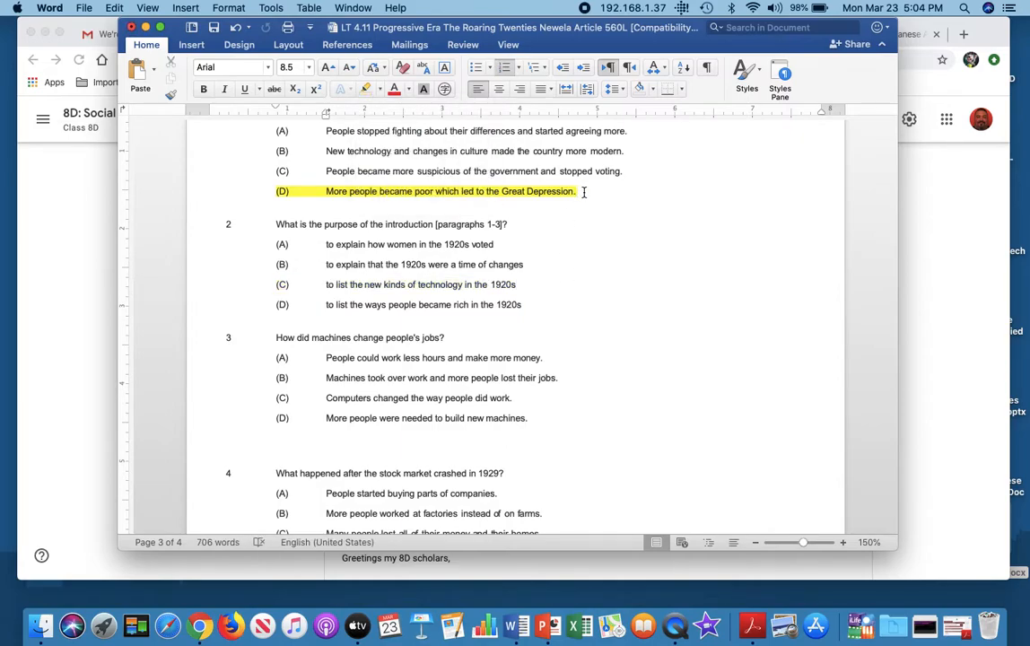
- Start saving the document under a new name, adding the student's full name at the end of the existing file name
scroll(587, 192, "up", 8)
scroll(595, 195, "down", 4)
scroll(593, 193, "down", 3)
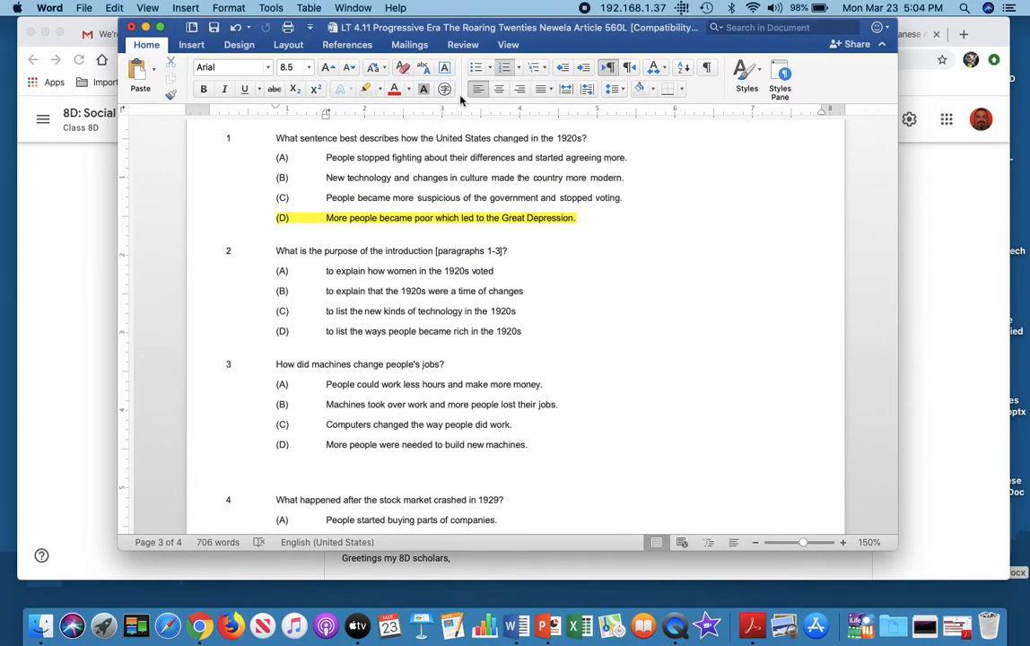
left_click(83, 8)
left_click(107, 116)
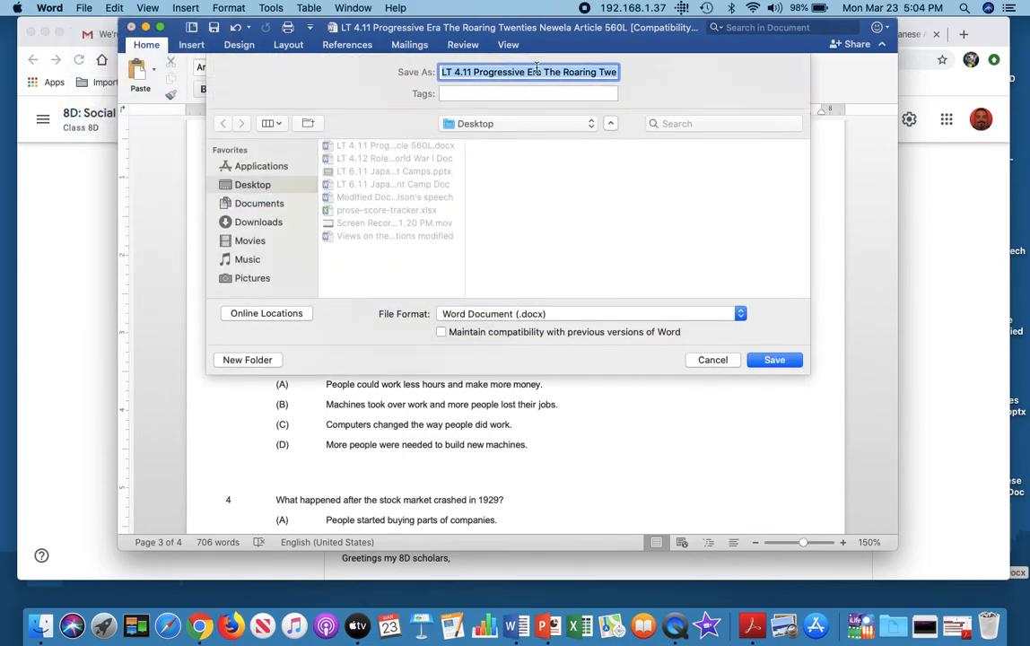
left_click(523, 72)
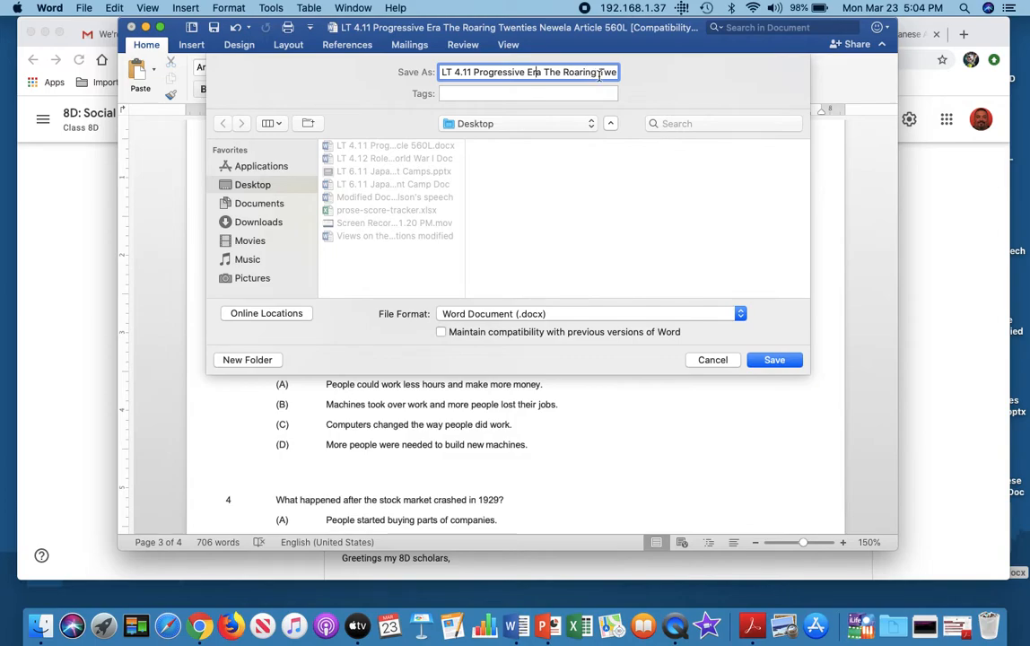
key("Right")
key("Right")
key("Right")
key("Right")
key("Right")
key("Right")
key("Right")
key("Right")
key("Right")
key("Right")
key("Right")
key("Right")
key("Right")
key("Right")
key("Right")
key("Right")
key("Right")
key("Right")
key("Right")
key("Right")
key("Right")
key("Right")
key("Right")
key("Right")
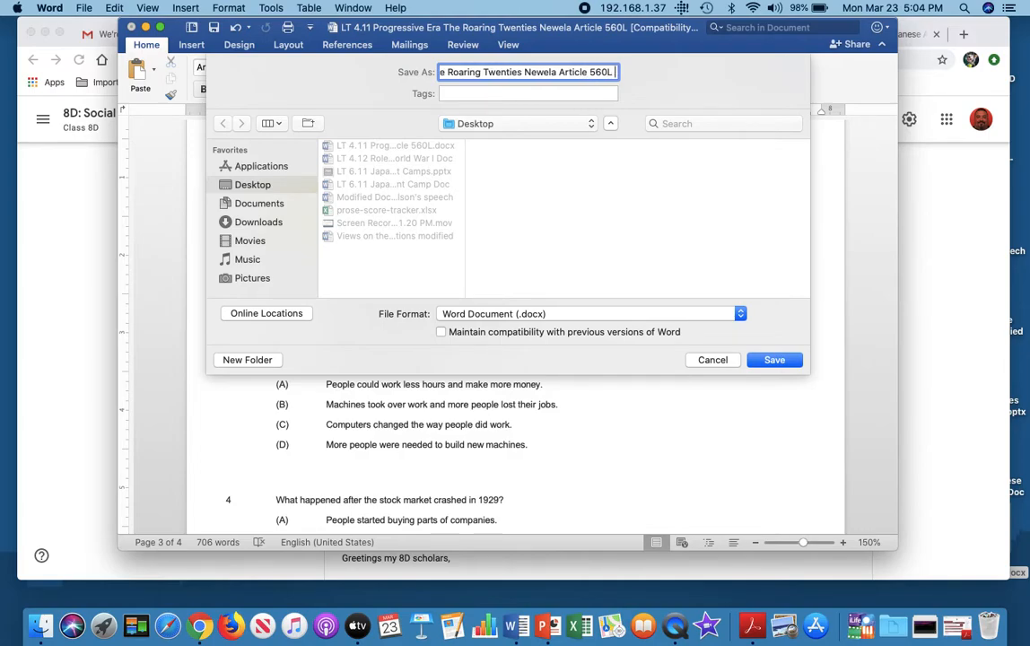
type("A")
type("lbert")
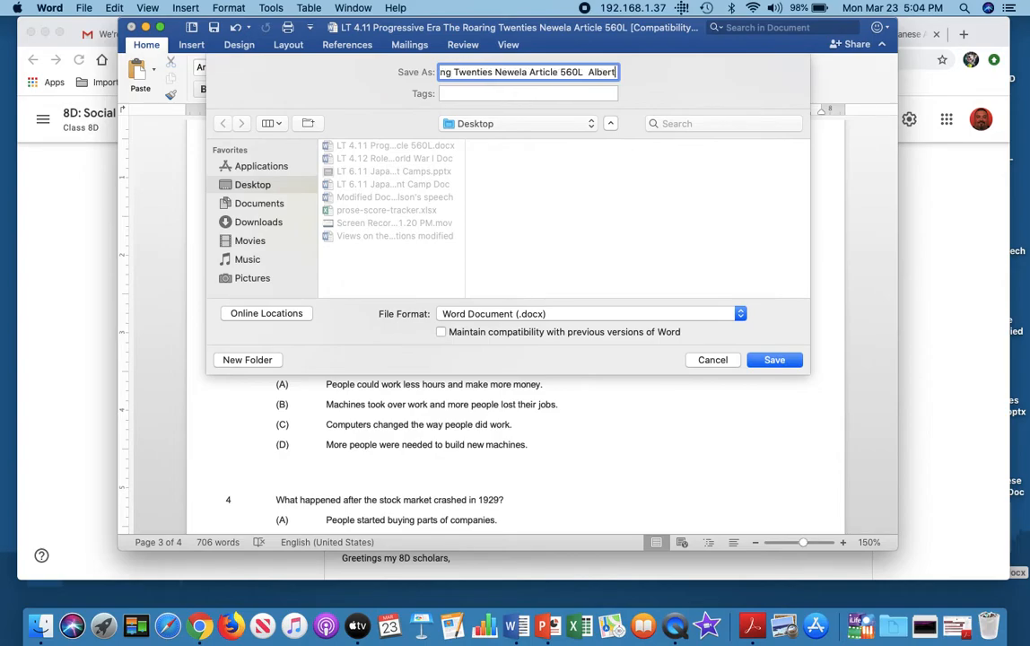
type("o Melendez")
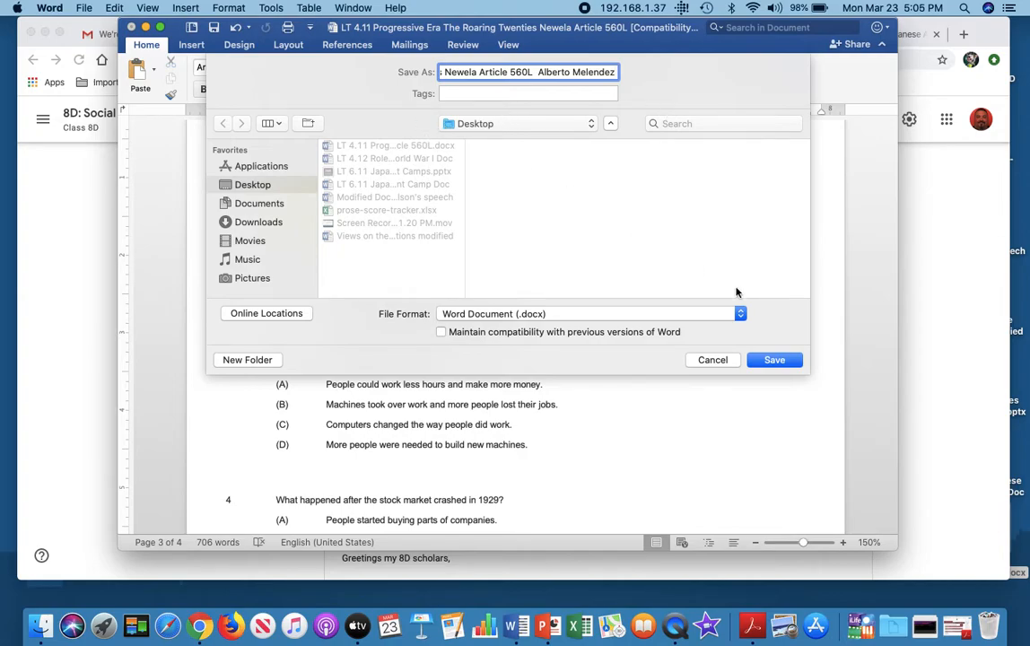
- Save the renamed copy to the Desktop as a Word Document (.docx), accepting the file format update
left_click(783, 360)
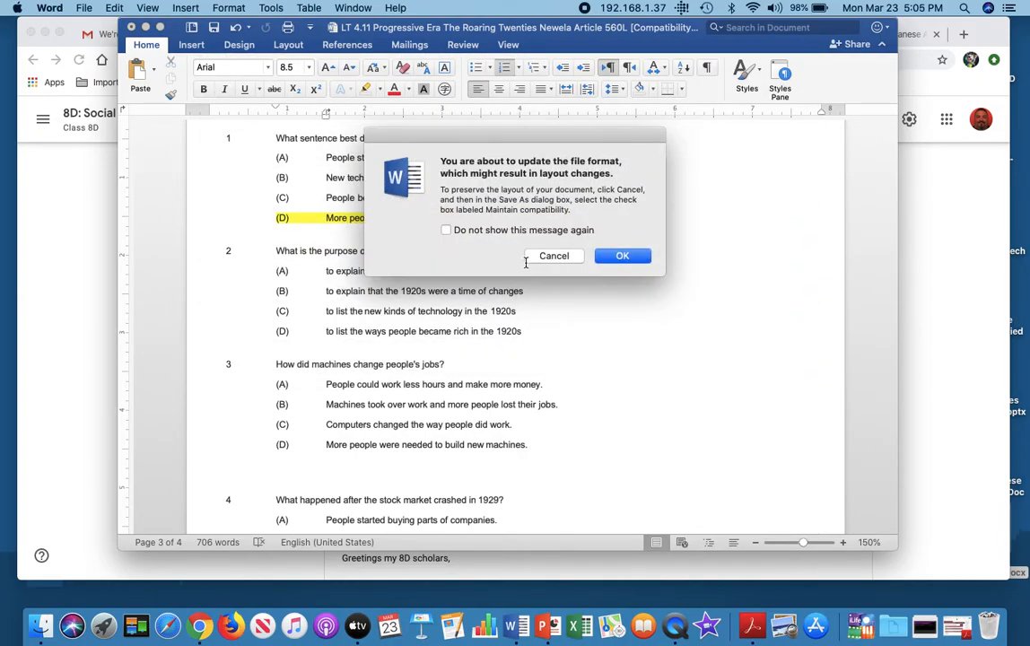
left_click(617, 259)
left_click(625, 257)
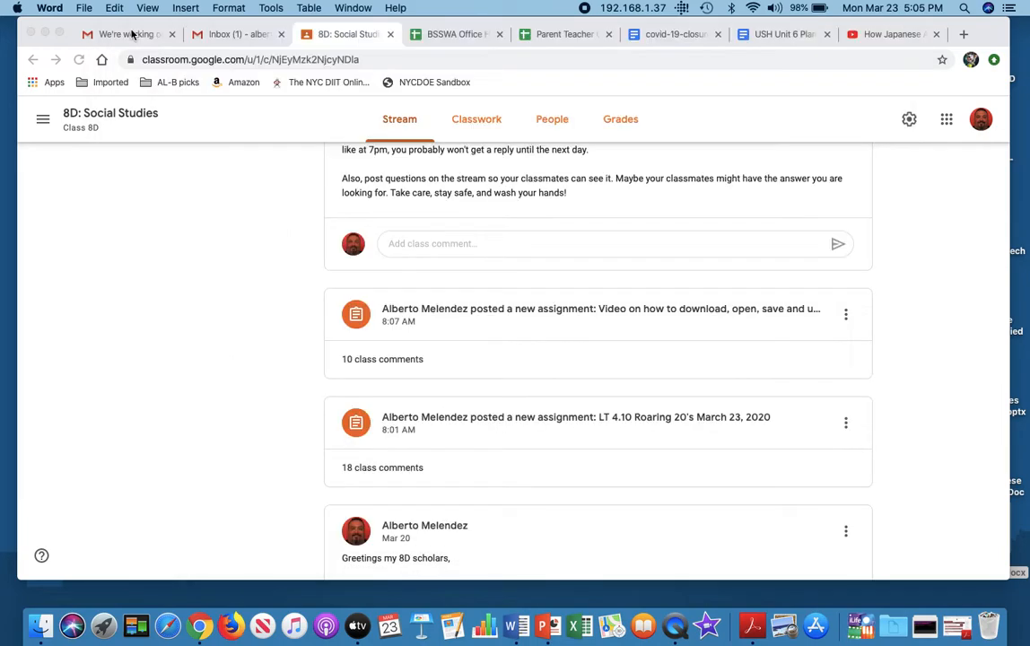
- Return to the 8D: Social Studies class in the browser and show the start of its stream
left_click(117, 27)
scroll(274, 270, "up", 2)
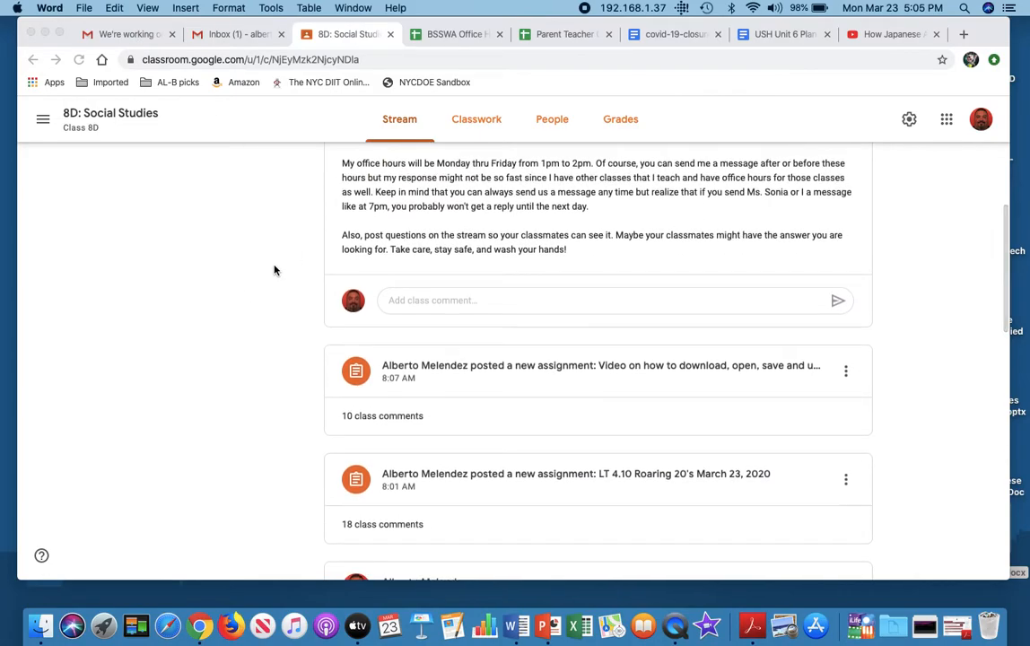
scroll(275, 270, "up", 8)
scroll(275, 270, "up", 1)
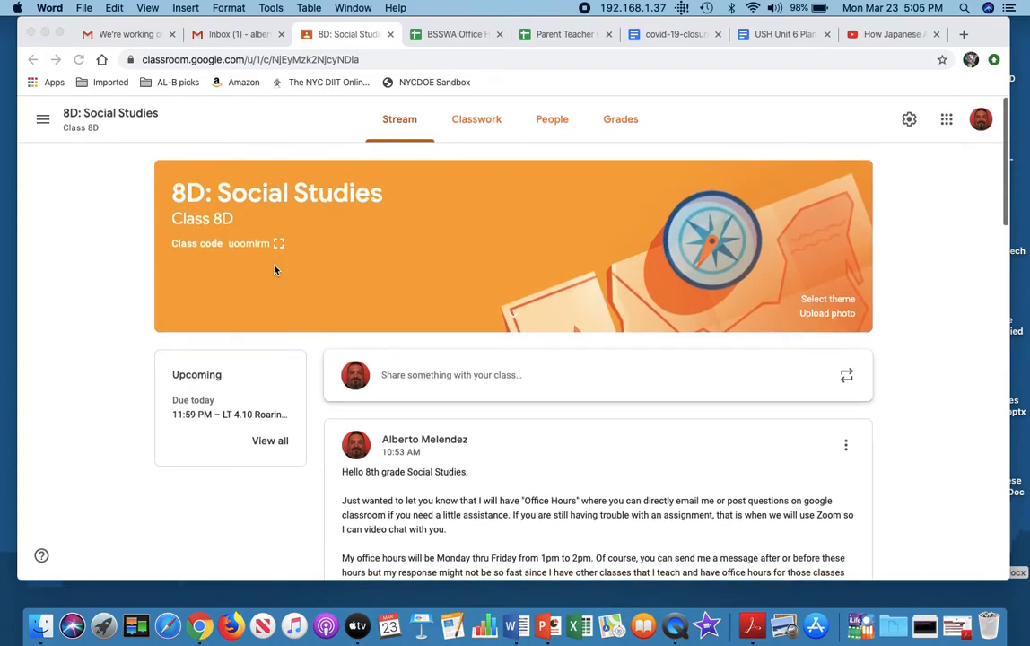
- Switch from 8D: Social Studies to the enrolled College Office class and show its stream
left_click(42, 121)
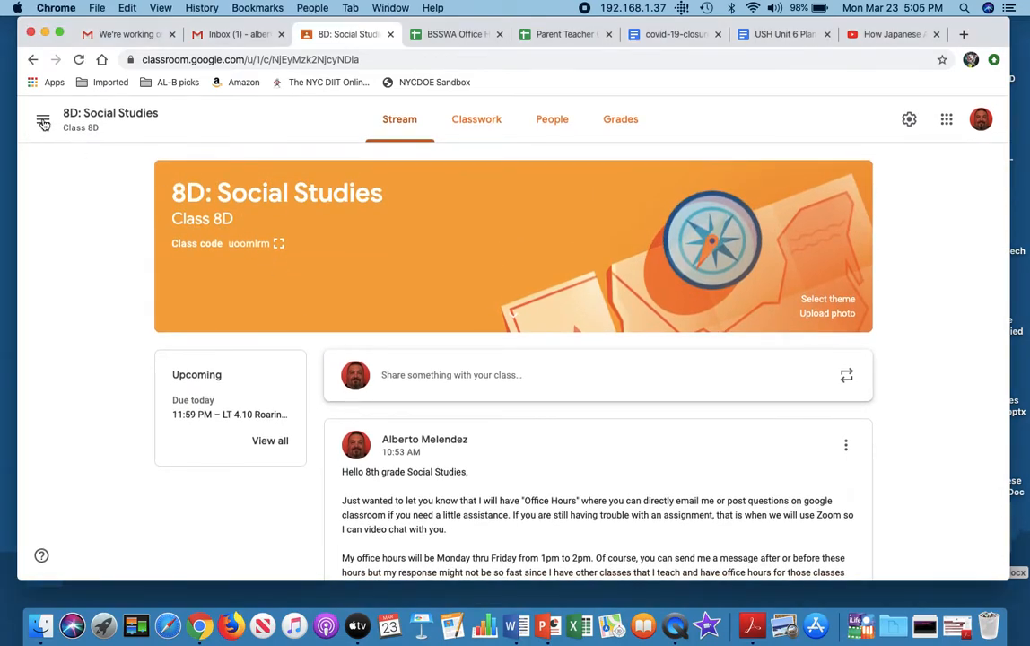
left_click(43, 121)
scroll(93, 287, "down", 3)
scroll(93, 302, "down", 5)
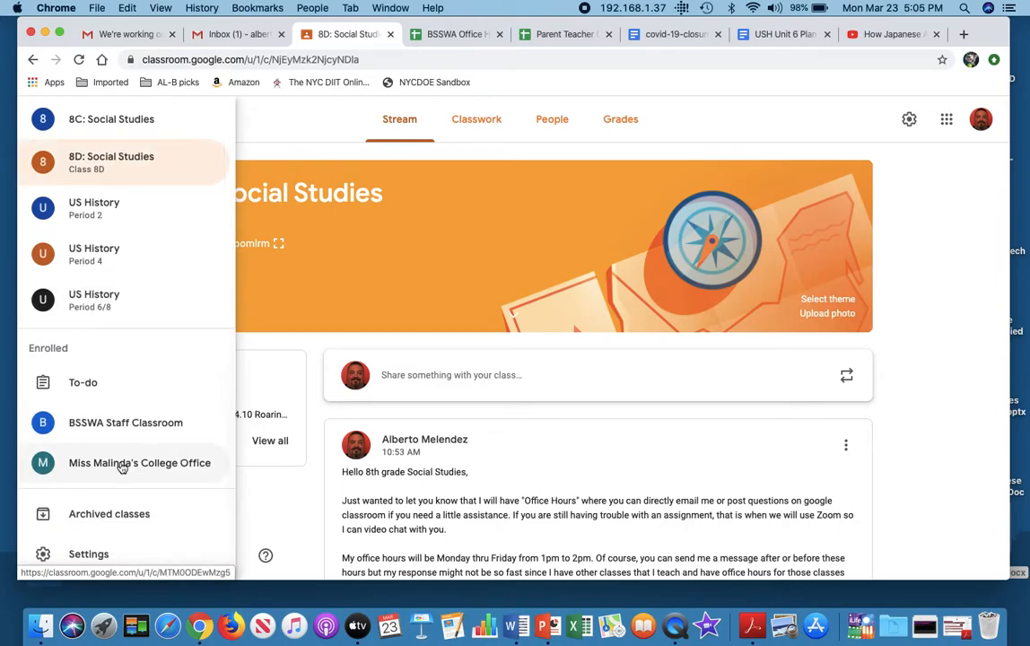
left_click(122, 465)
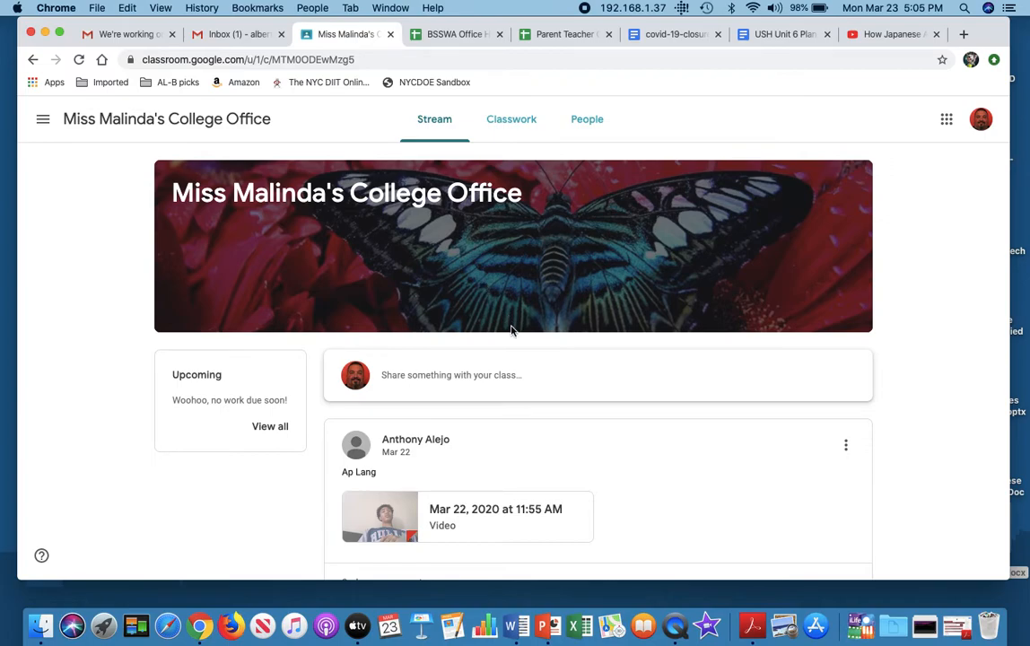
- Start a new post in the class stream with the text "I completed newsela article"
left_click(424, 377)
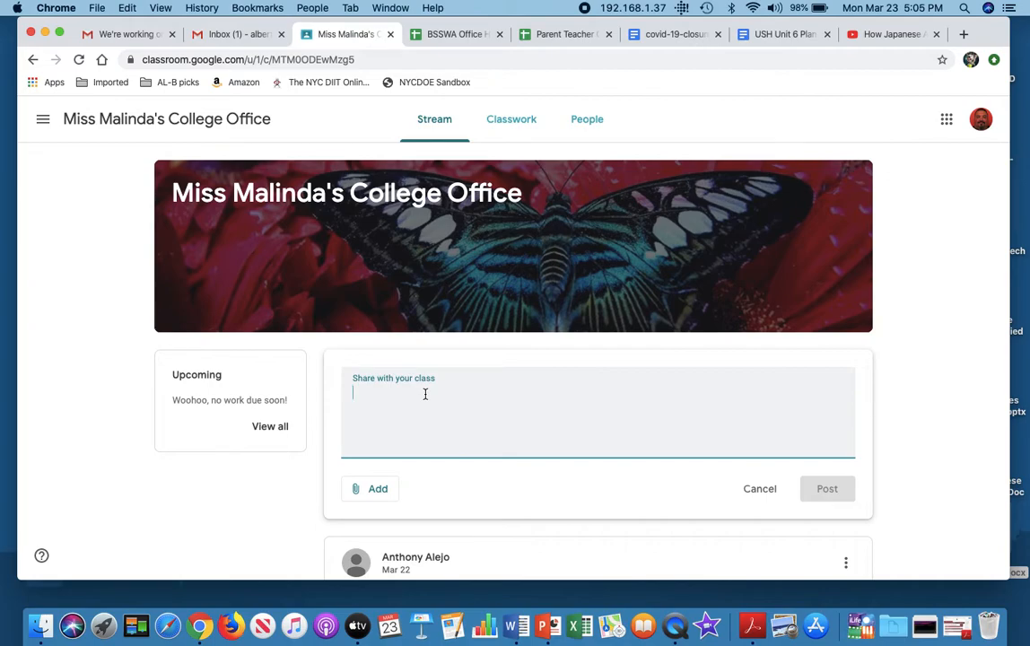
type("I c")
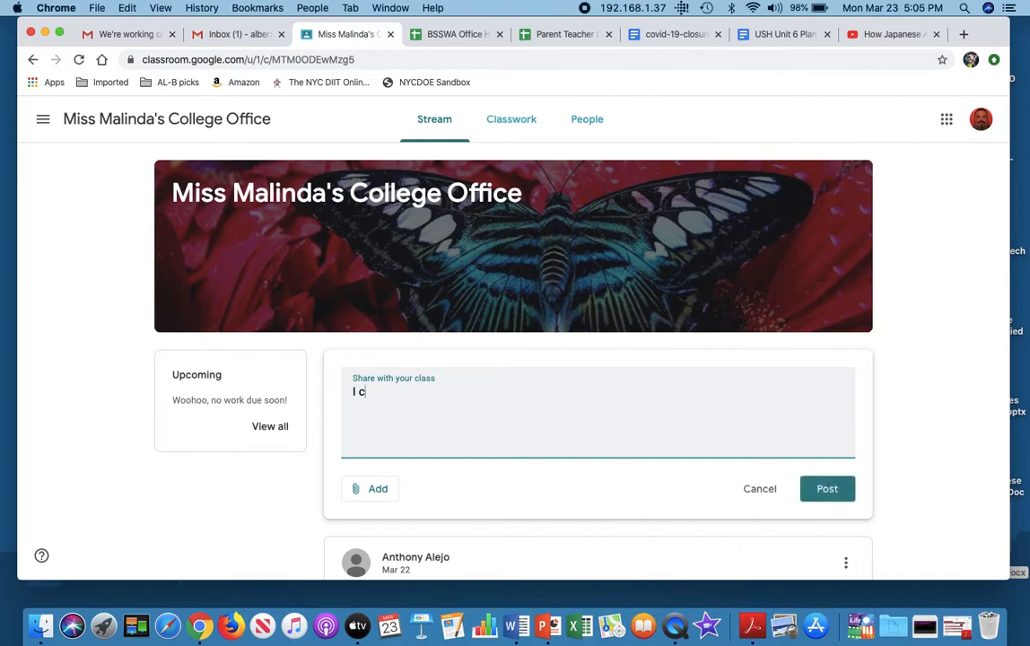
type("ompleted newsela article")
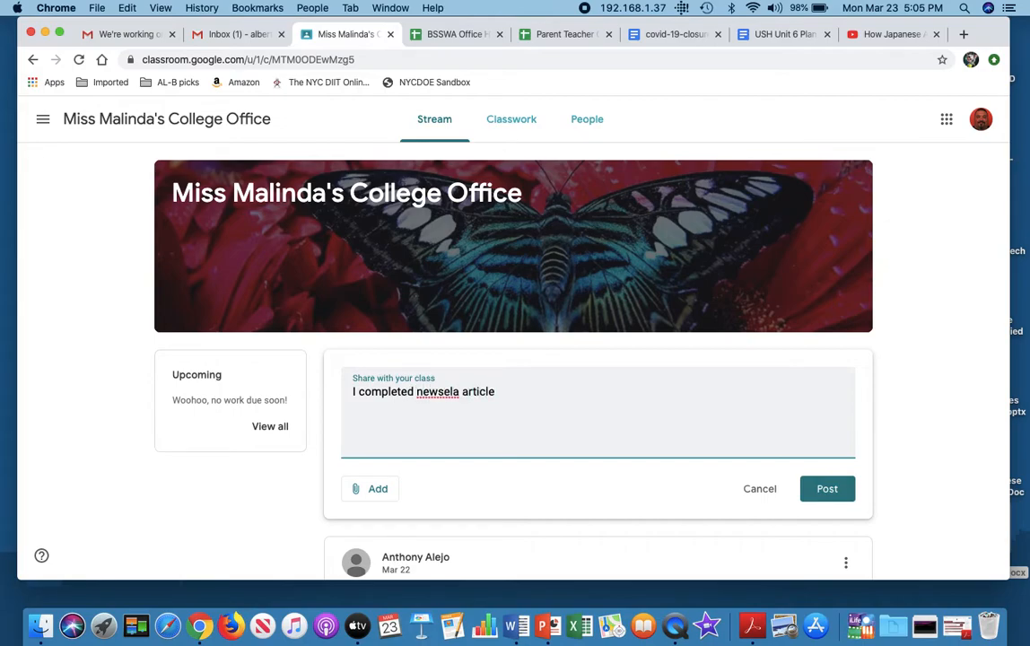
left_click(377, 490)
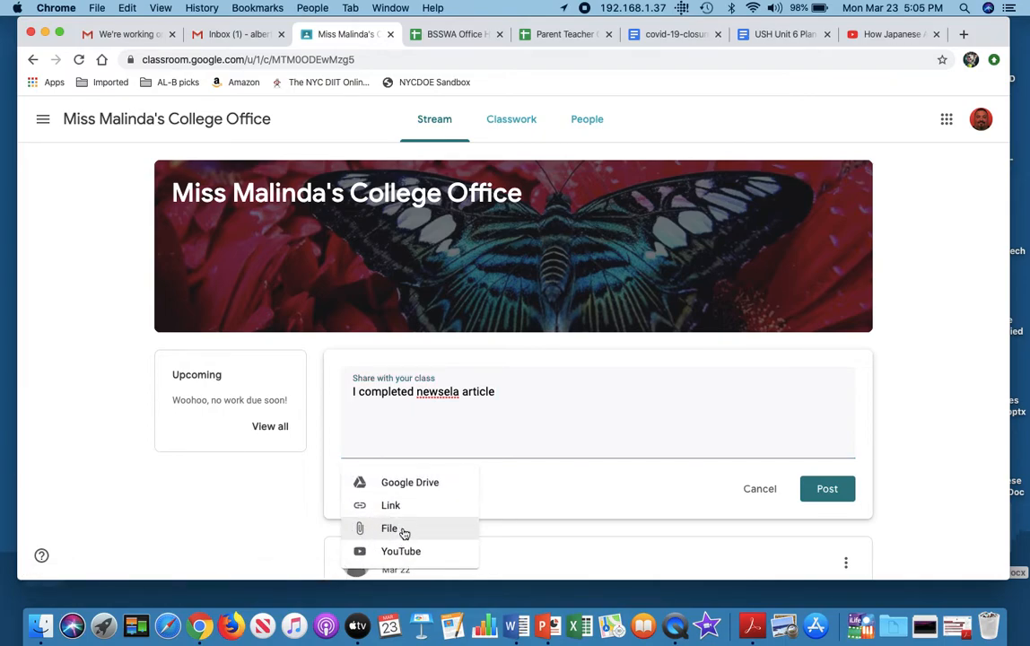
left_click(394, 530)
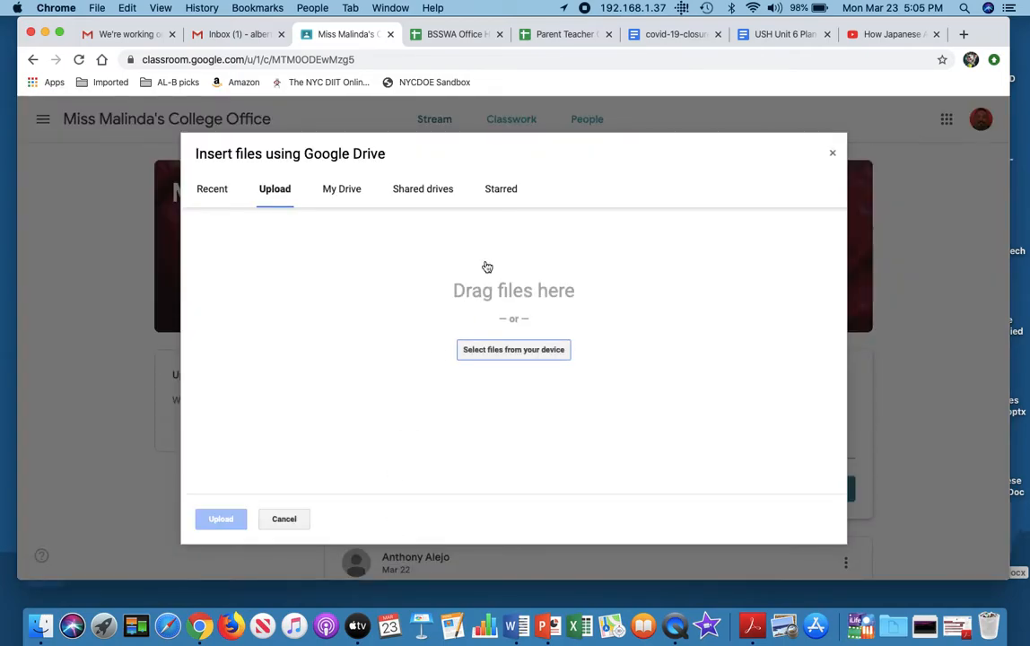
left_click(499, 350)
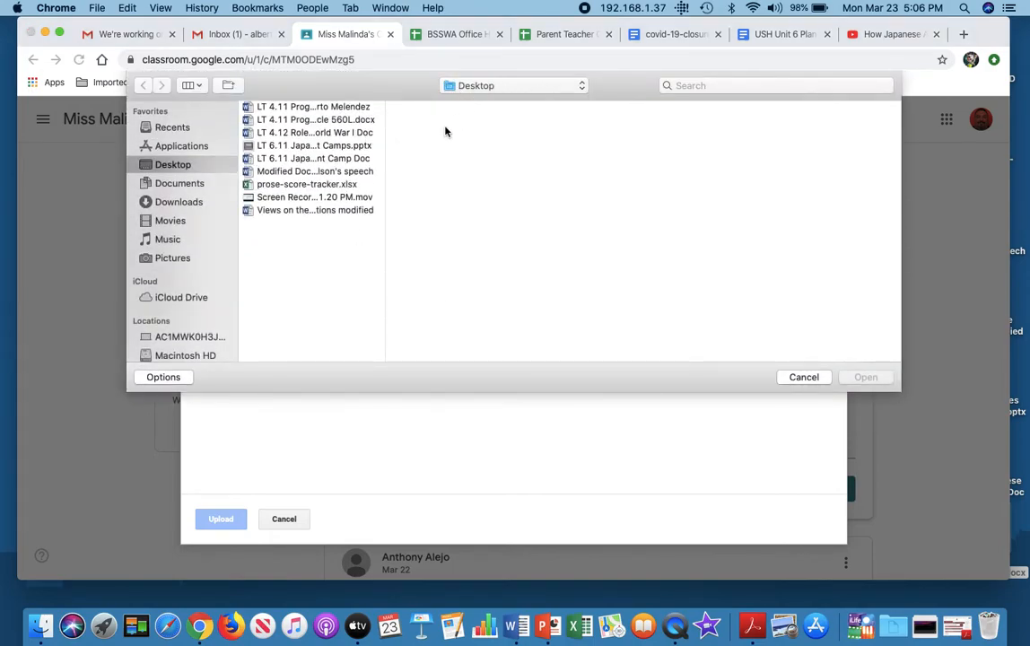
left_click_drag(383, 174, 639, 178)
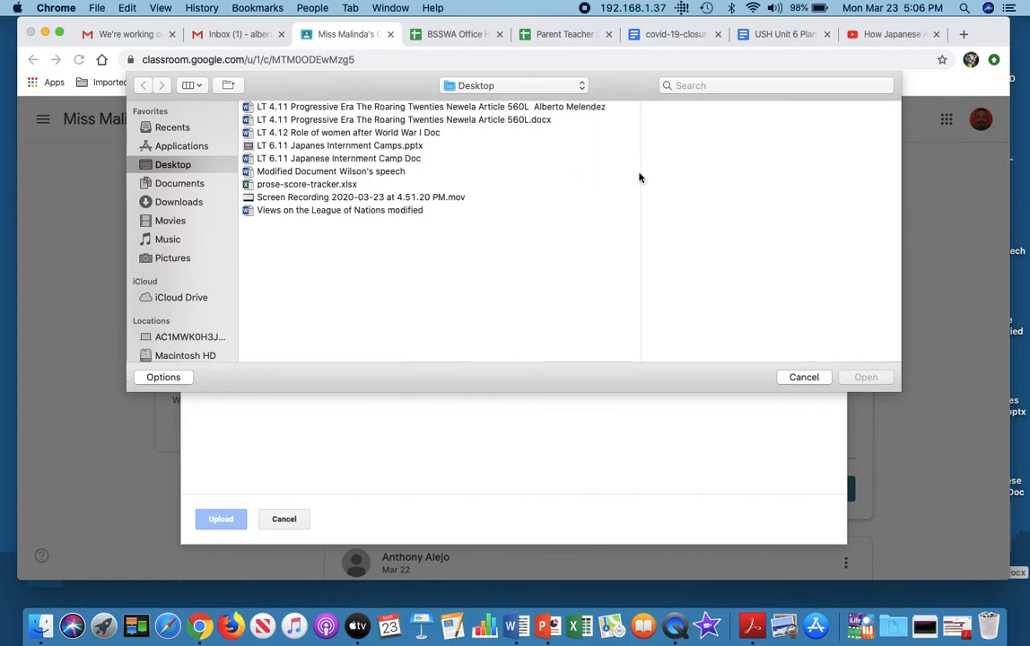
left_click(316, 108)
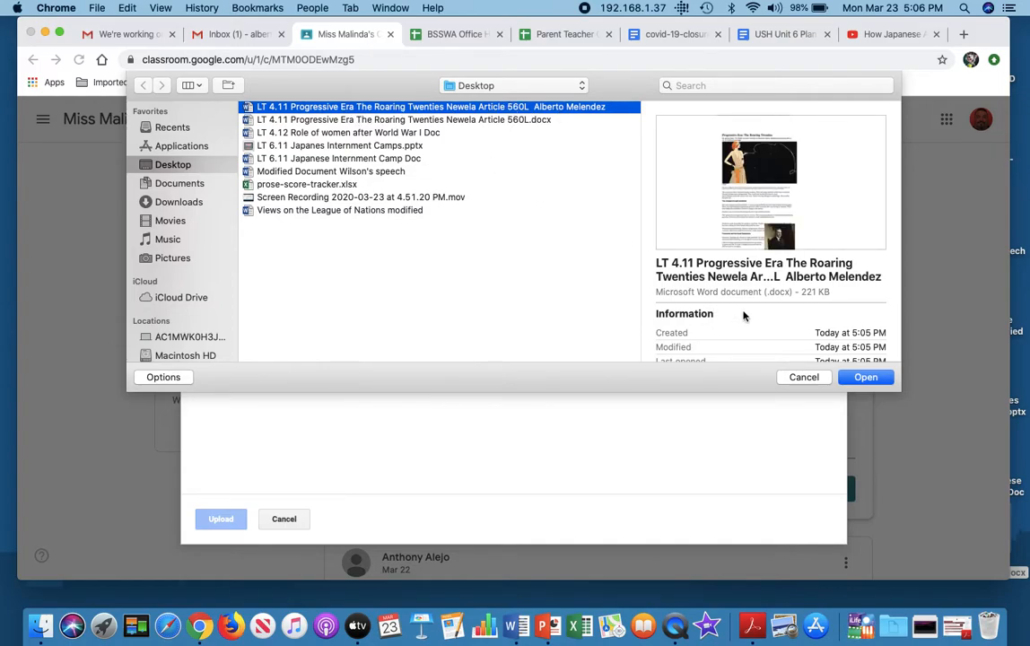
left_click(865, 377)
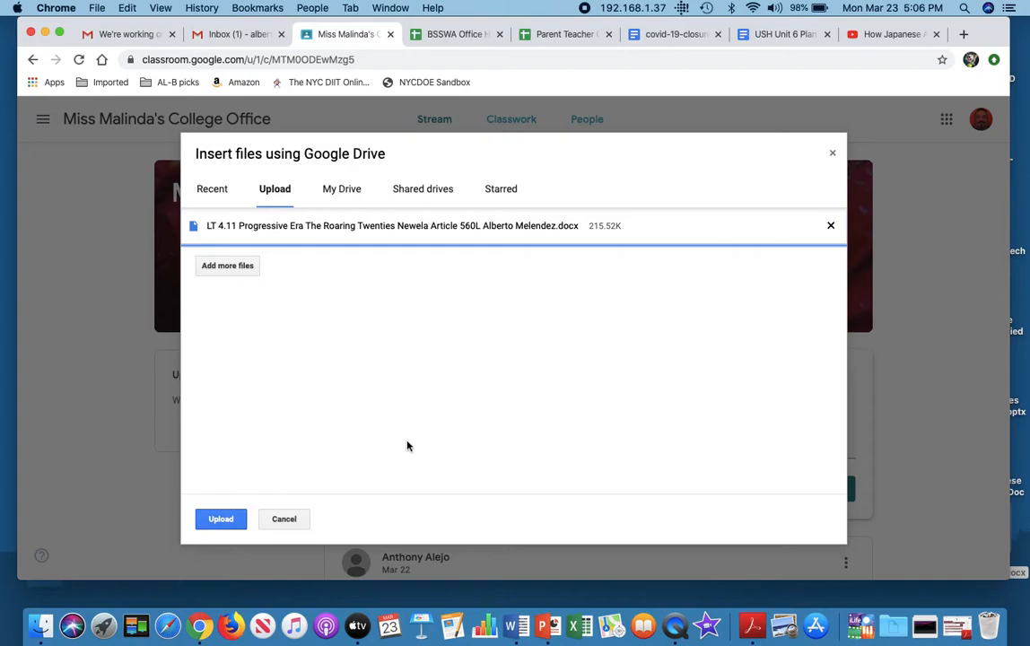
left_click(289, 520)
- Upload the Desktop copy of "LT 4.11 Progressive Era The Roaring Twenties Newela Article 560L" with the student's name as an attachment to the post
left_click(377, 489)
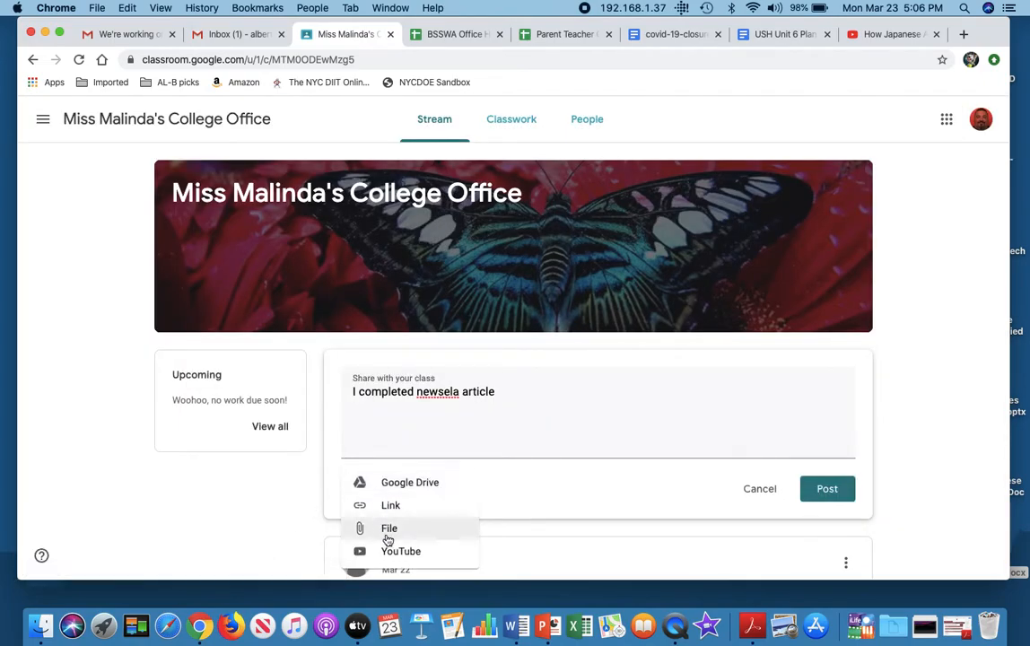
left_click(386, 530)
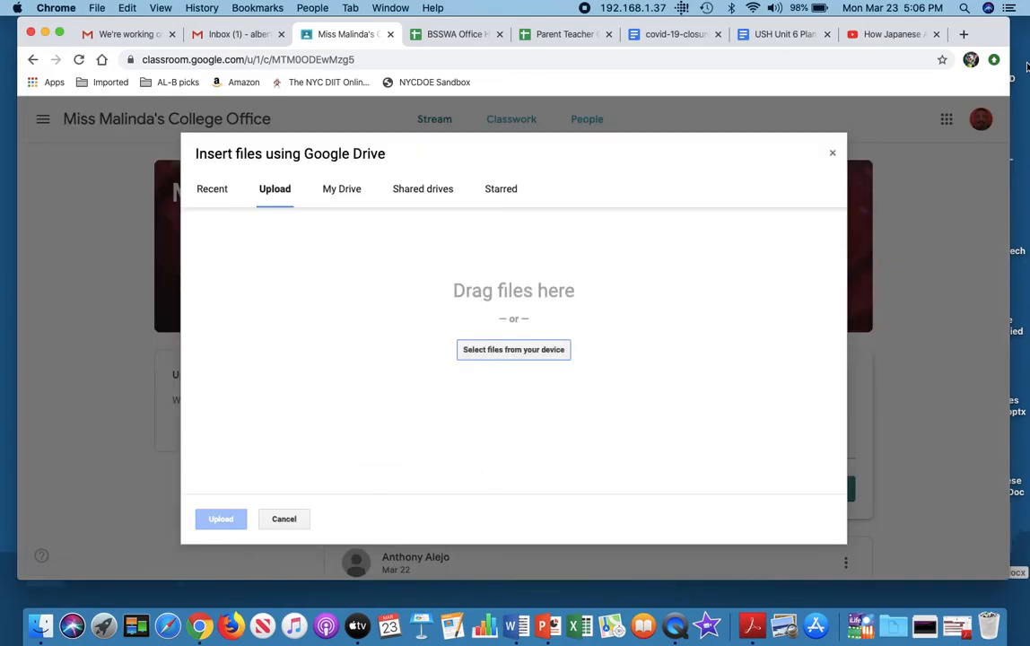
left_click_drag(991, 29, 814, 31)
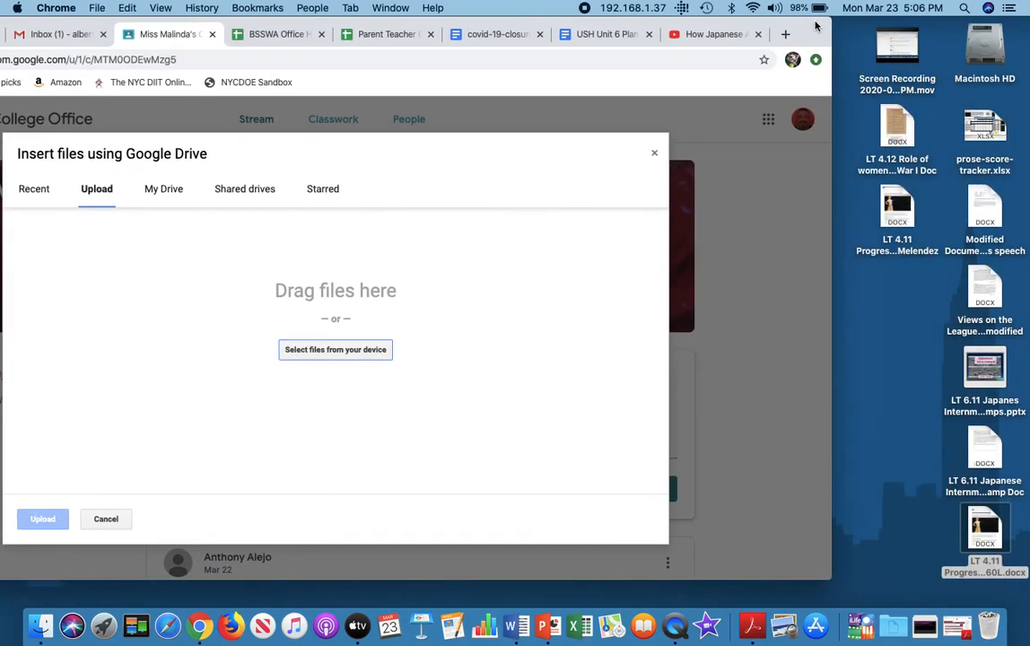
left_click_drag(907, 208, 377, 337)
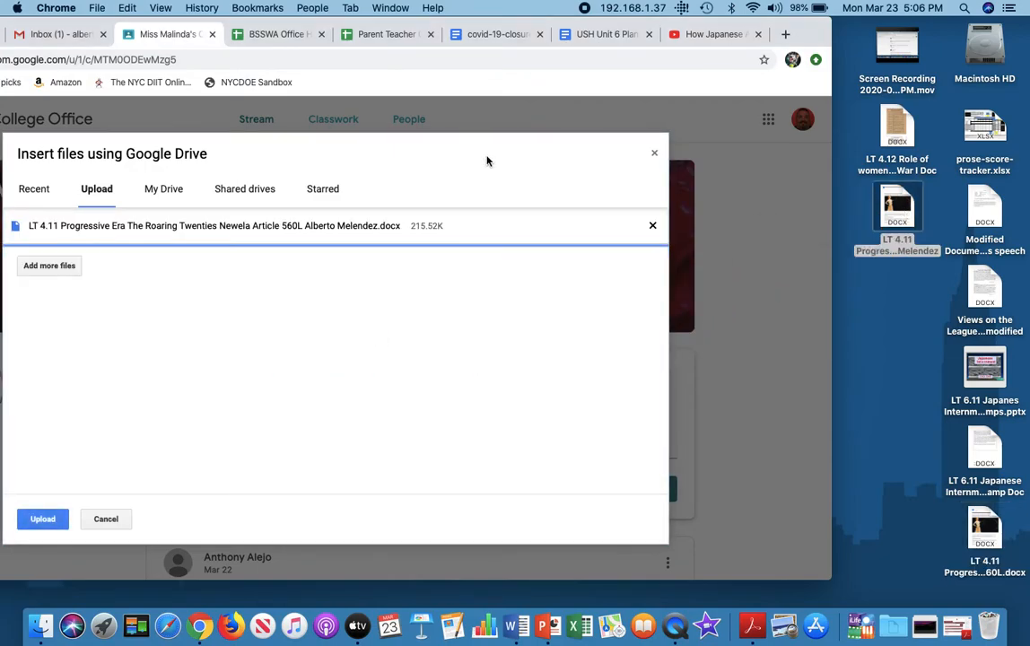
left_click_drag(801, 27, 969, 32)
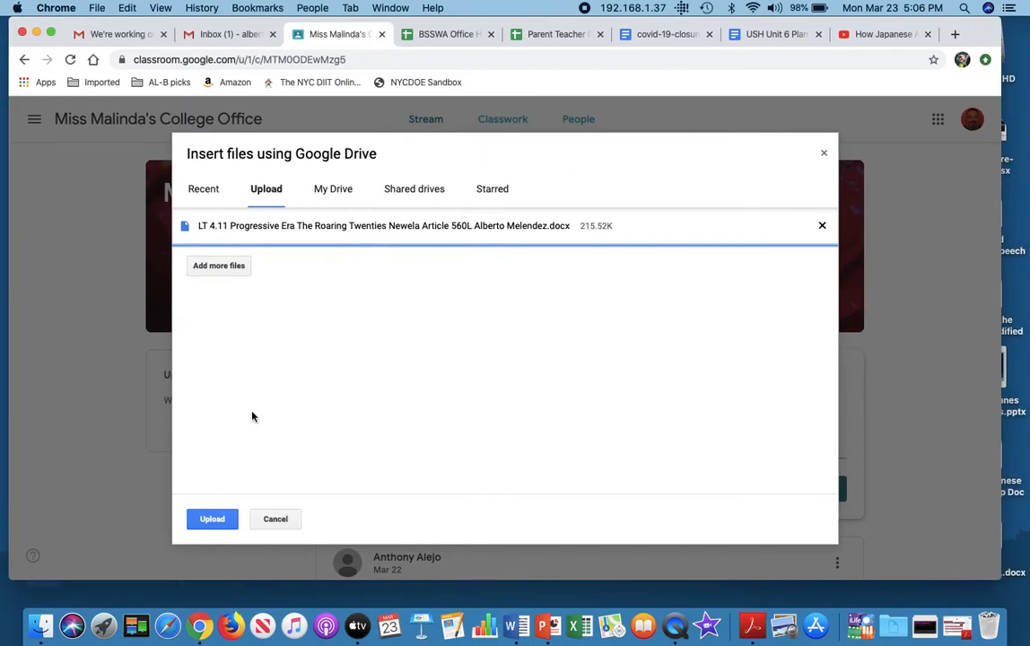
left_click(208, 519)
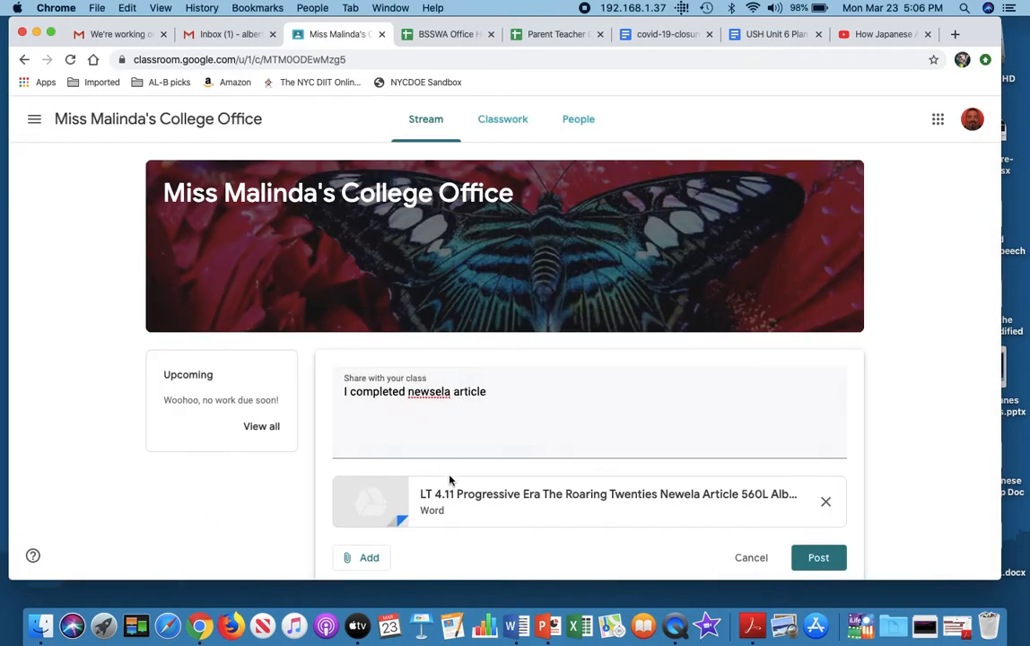
scroll(567, 544, "down", 2)
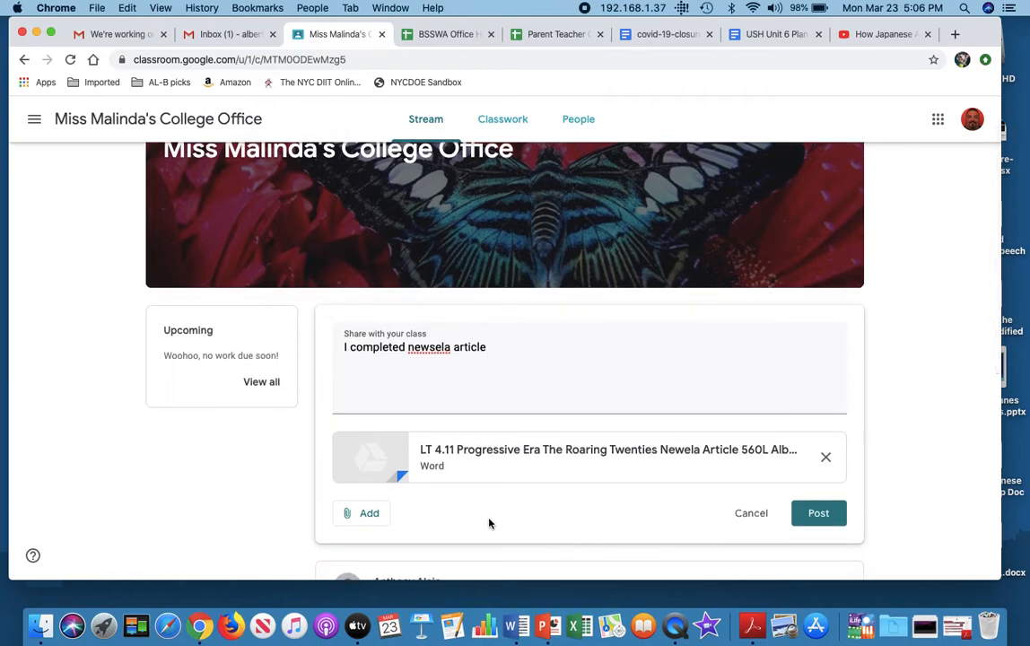